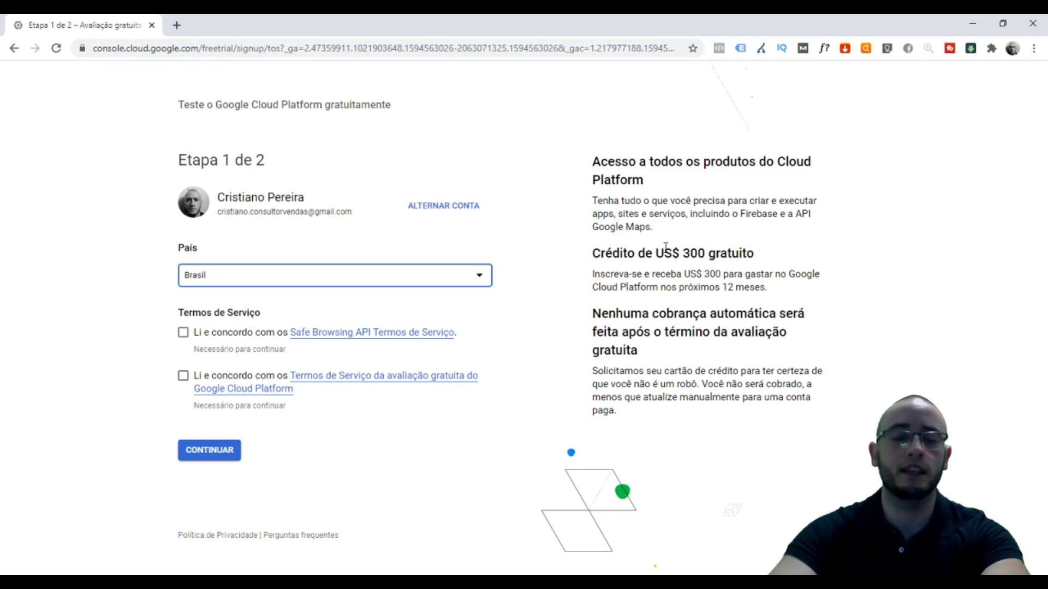
- Accept both terms of service for the free trial with Brasil as the country and continue to step 2
left_click_drag(664, 252, 715, 253)
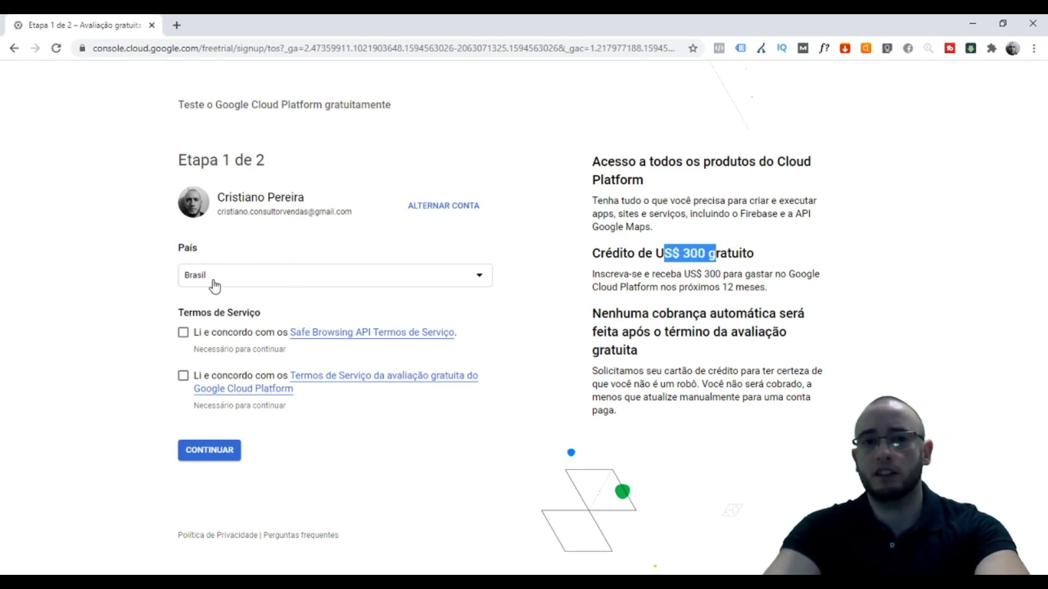
left_click(183, 332)
left_click(183, 376)
left_click(213, 451)
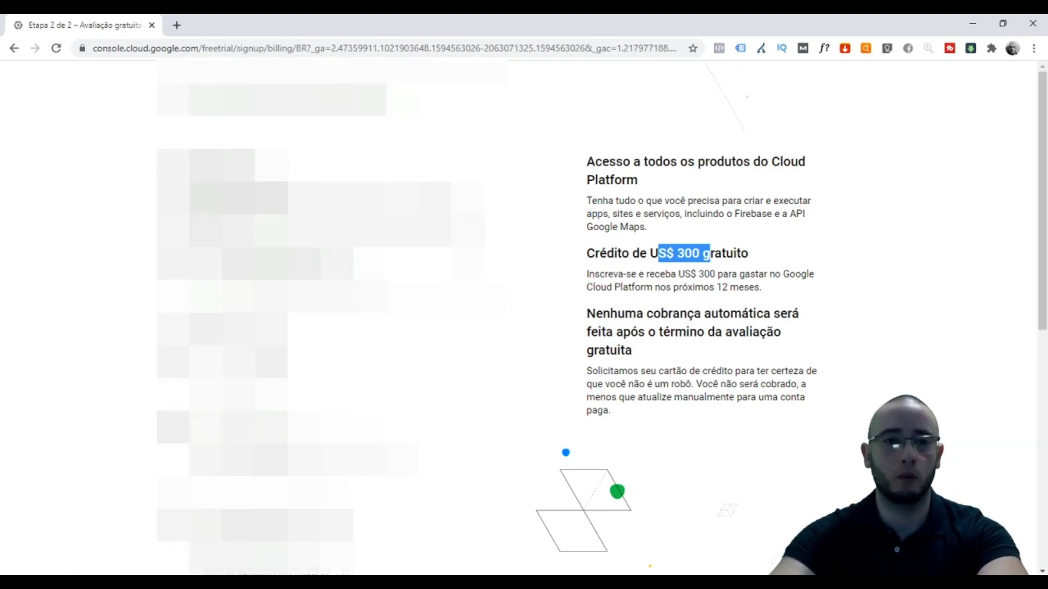
- Review the billing details form, submit it to start the free trial, and dismiss the welcome message
scroll(332, 316, "down", 2)
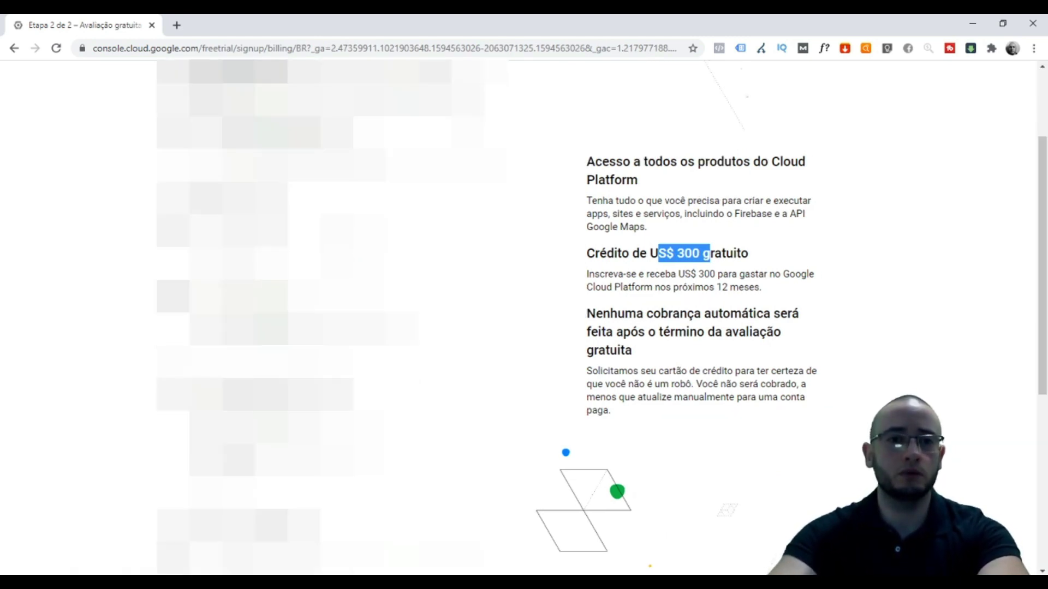
scroll(331, 316, "down", 3)
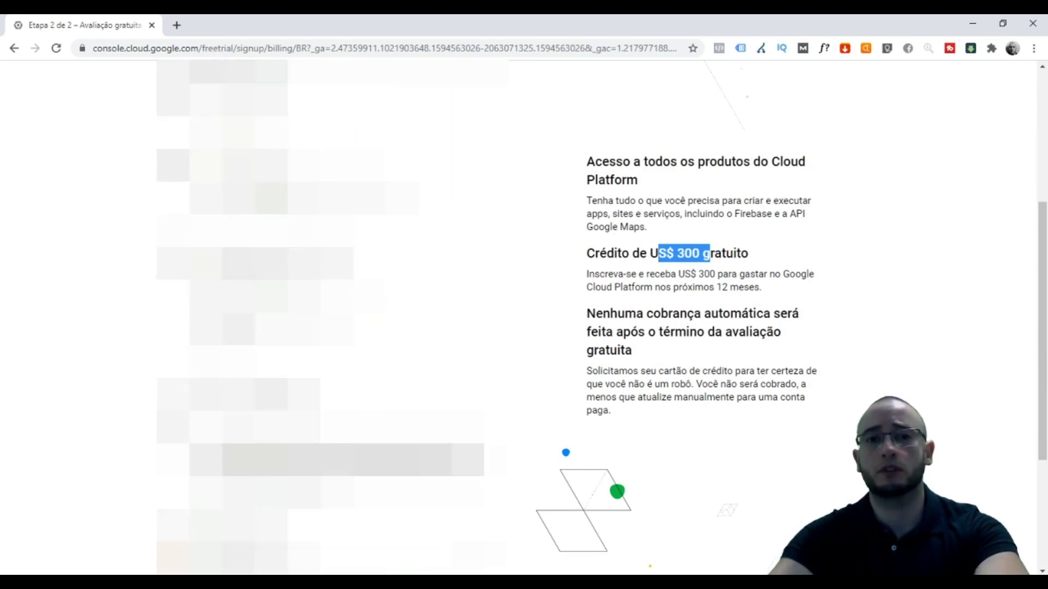
scroll(332, 317, "down", 2)
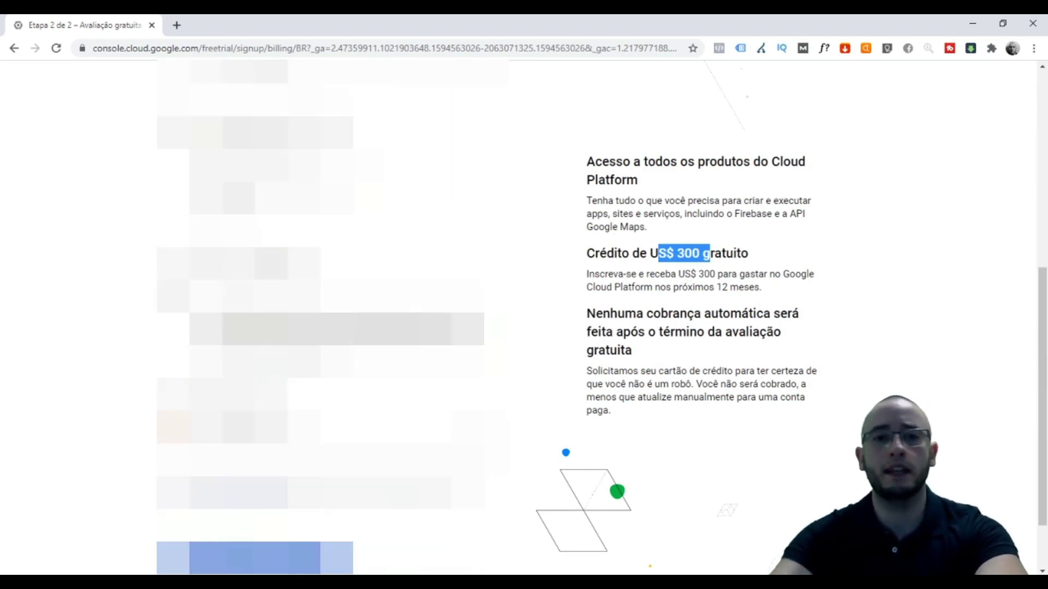
scroll(331, 317, "down", 2)
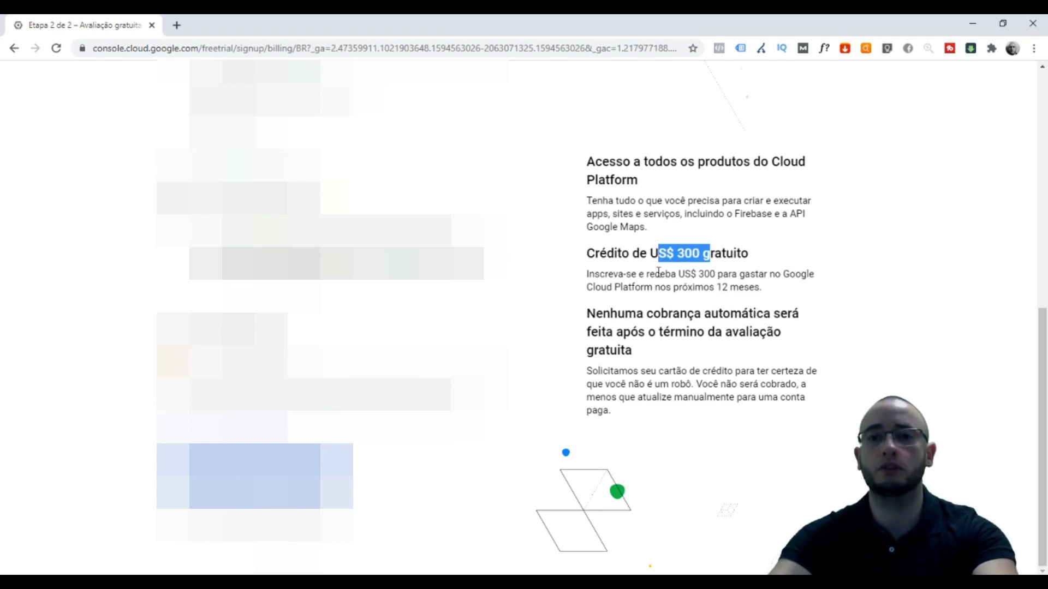
left_click(671, 279)
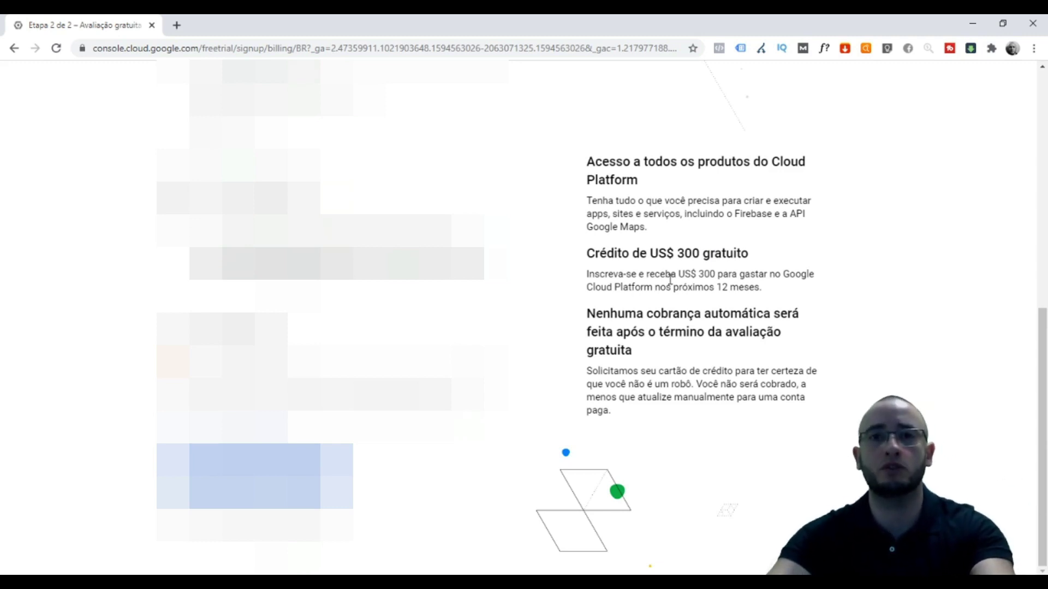
scroll(327, 316, "up", 8)
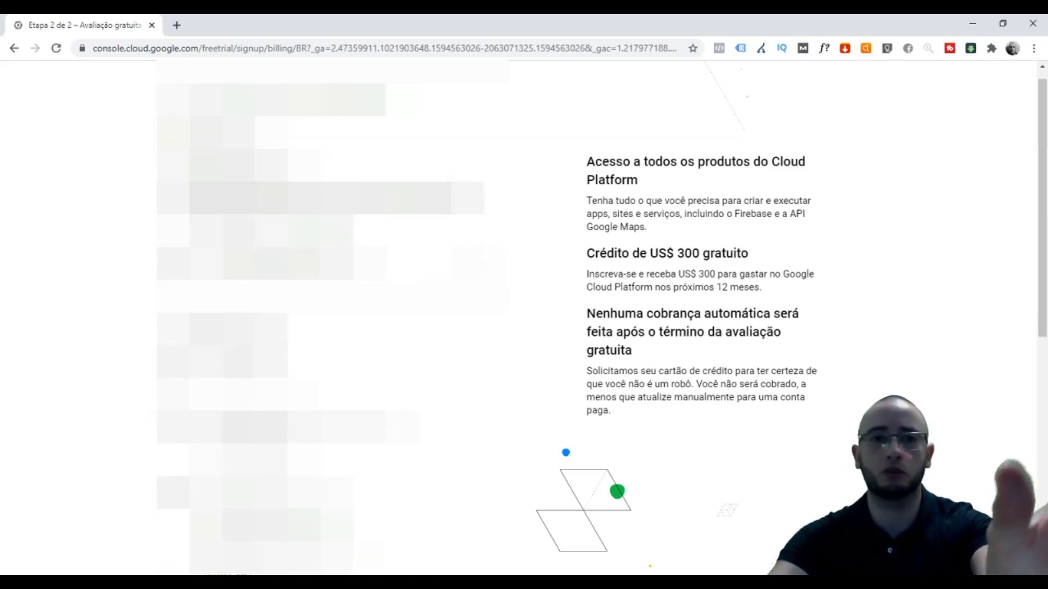
scroll(328, 317, "down", 3)
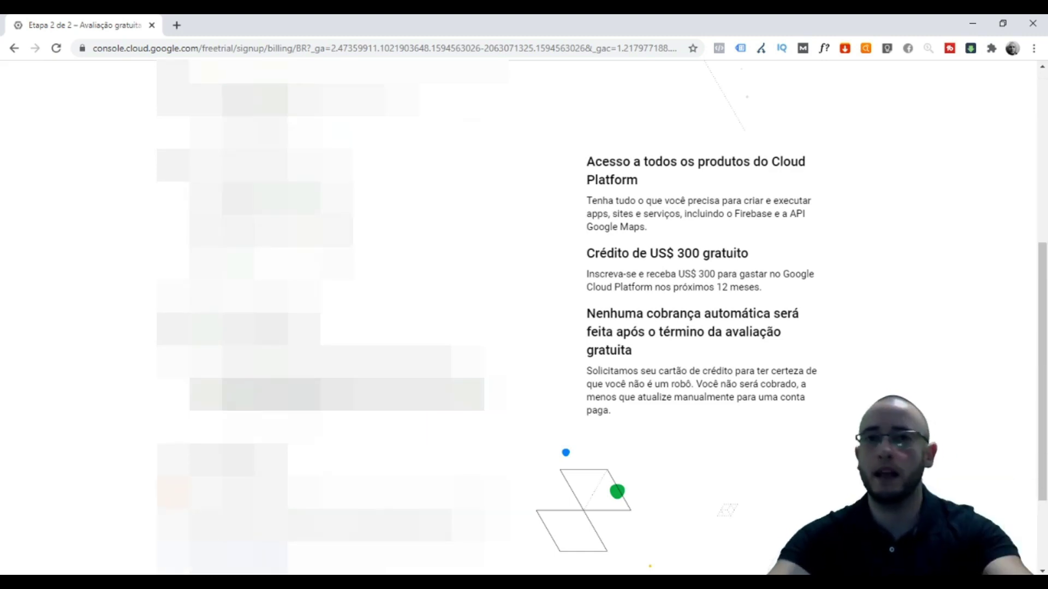
scroll(328, 316, "down", 5)
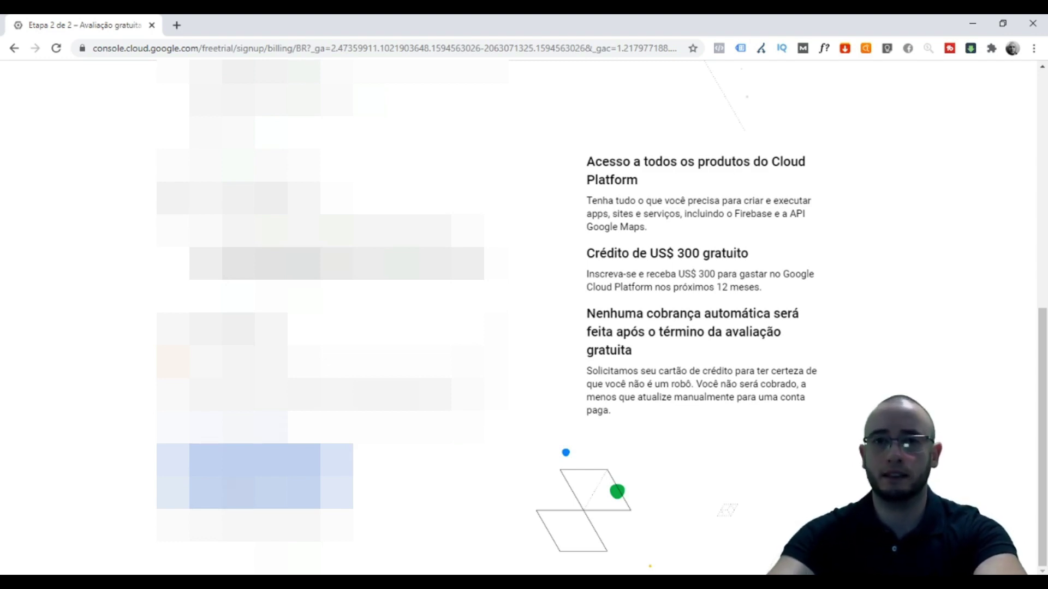
left_click(245, 484)
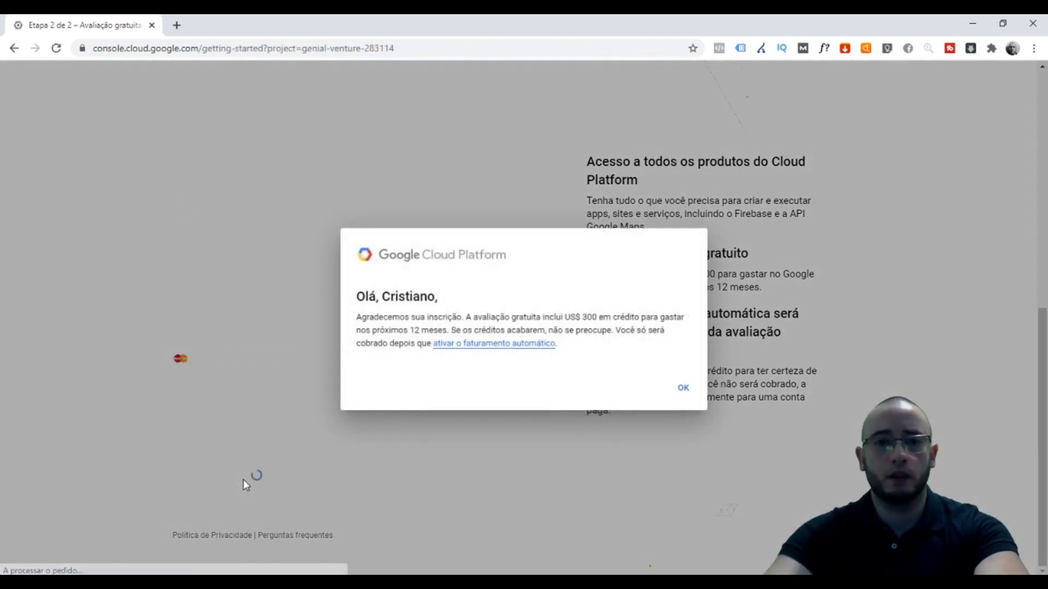
left_click(682, 390)
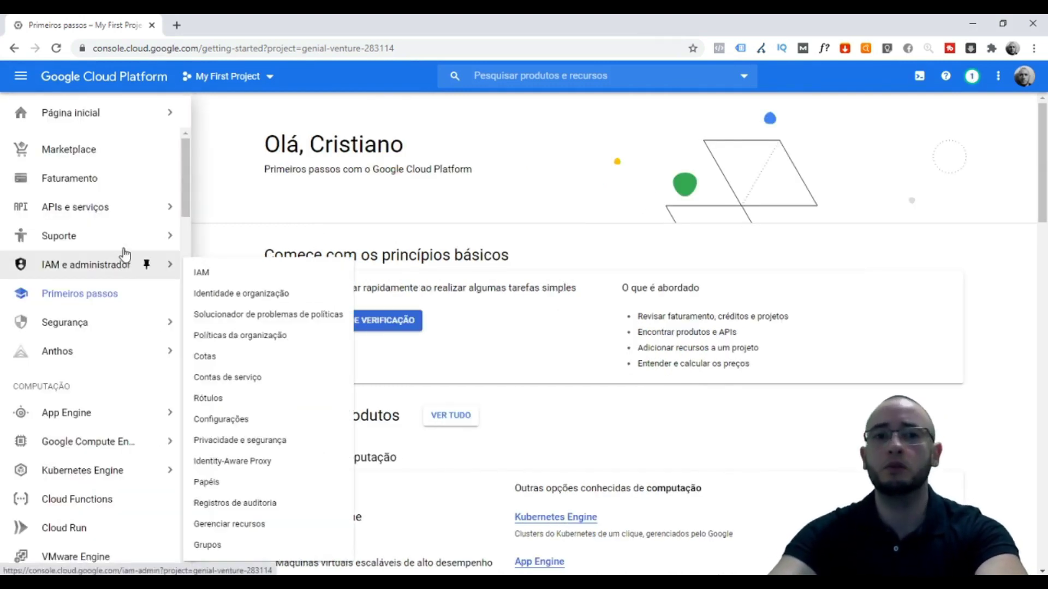
- Pin App Engine and Faturamento to the top of the product navigation
mouse_move(121, 235)
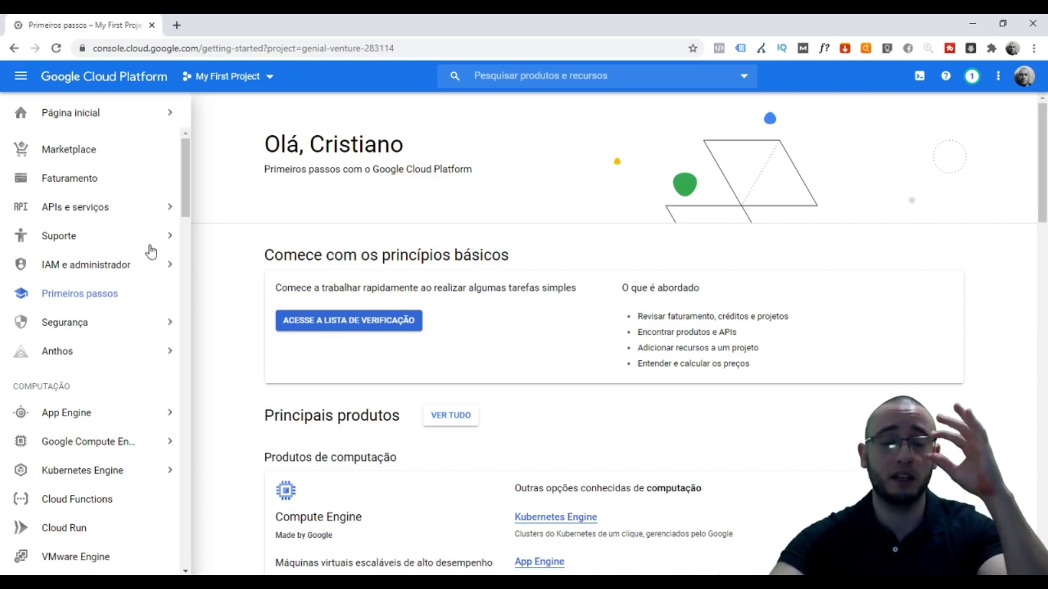
mouse_move(74, 277)
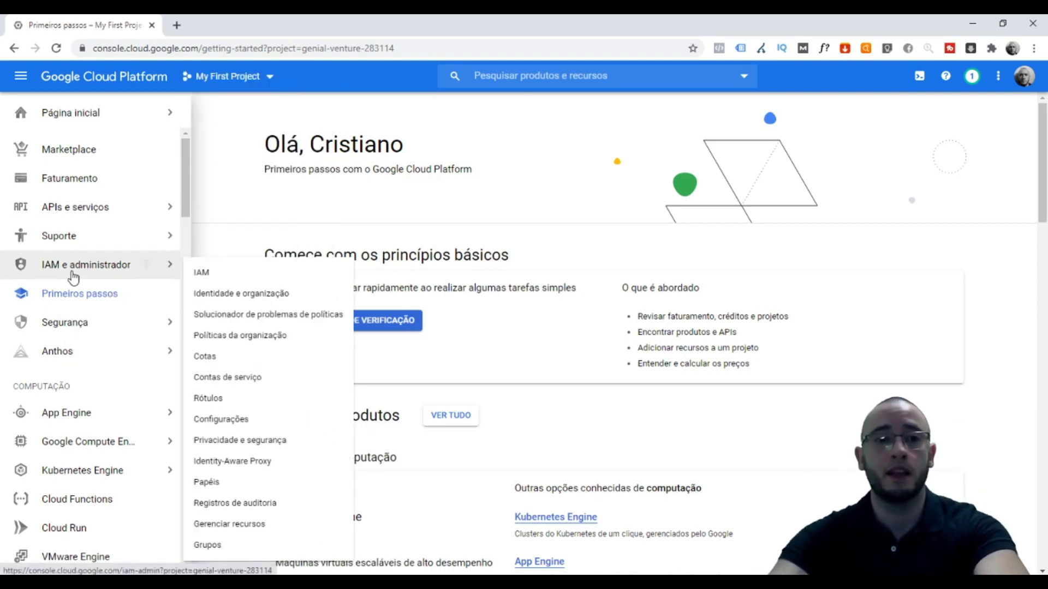
scroll(136, 273, "down", 8)
scroll(136, 273, "up", 8)
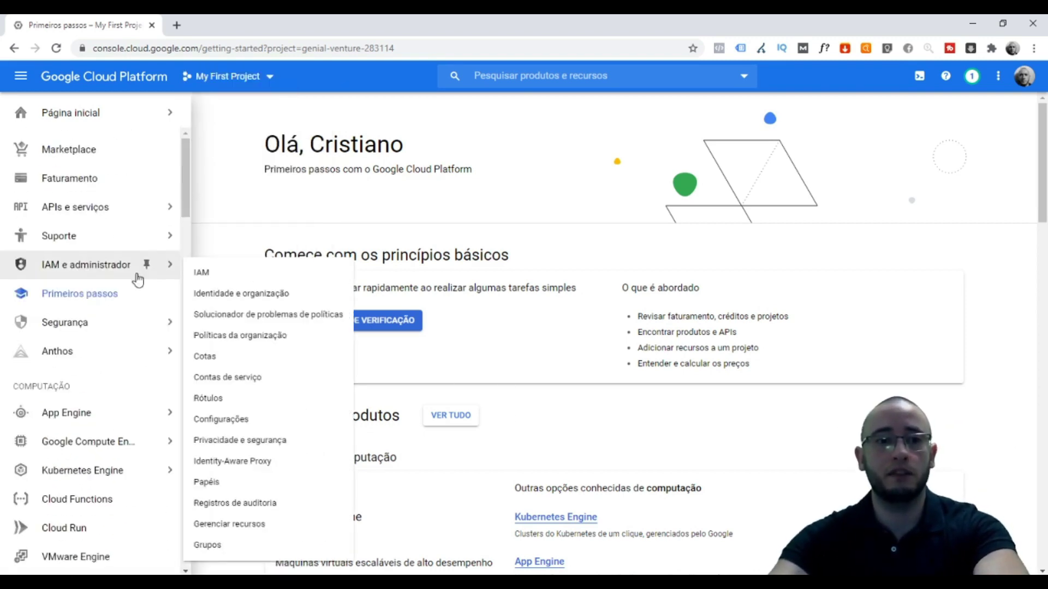
mouse_move(77, 416)
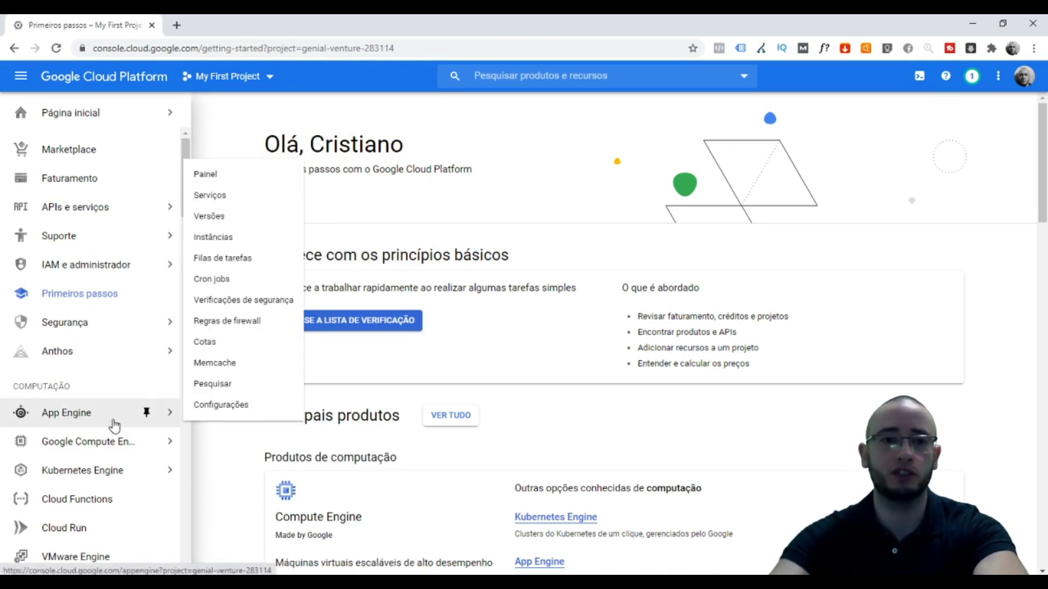
left_click(146, 413)
mouse_move(77, 141)
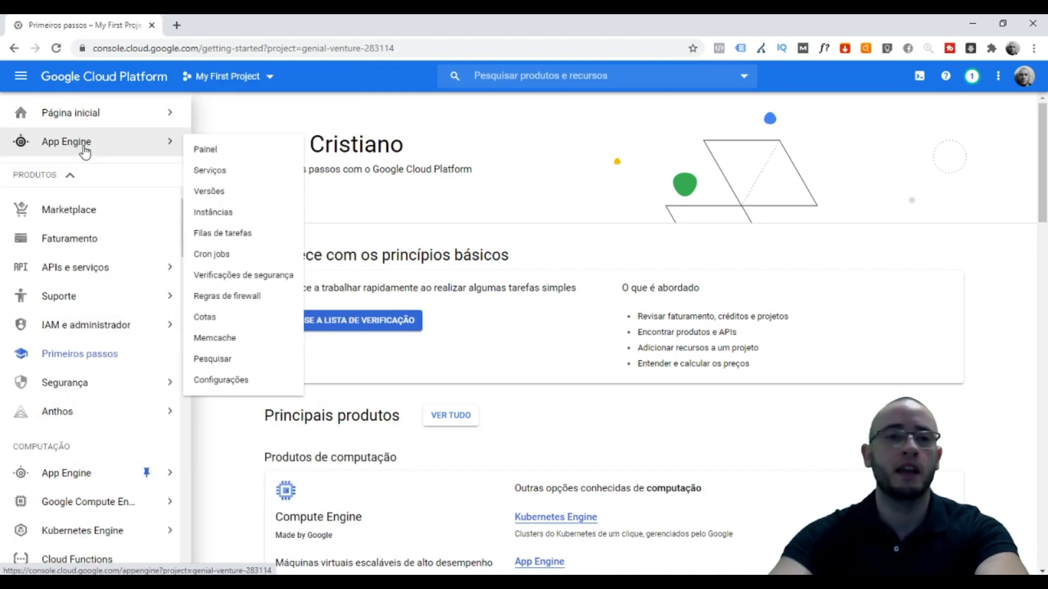
left_click(147, 240)
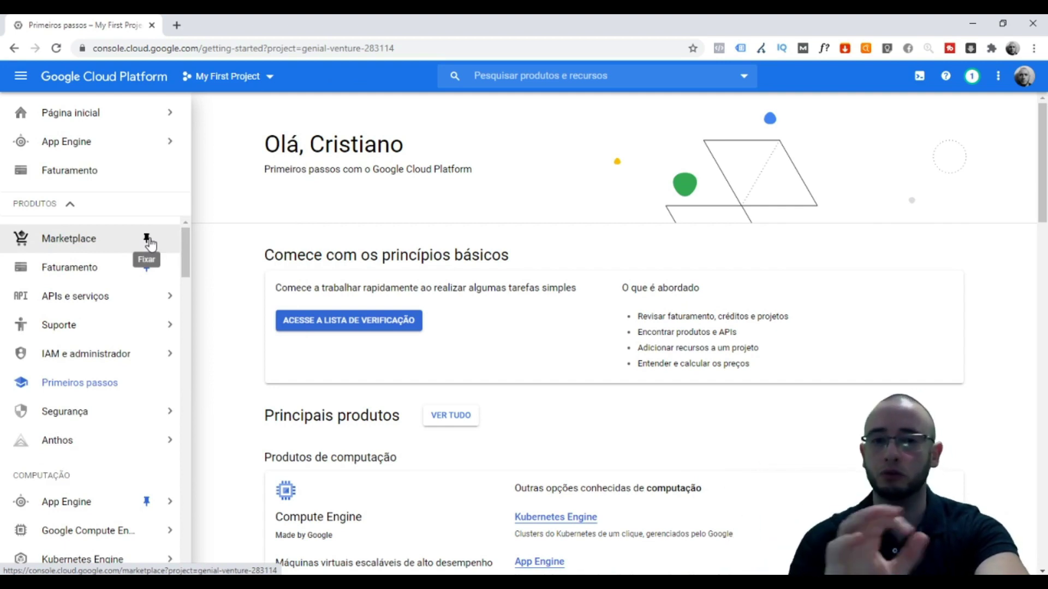
- Pin Google Compute Engine to the product navigation and open its Instâncias de VM page
mouse_move(76, 141)
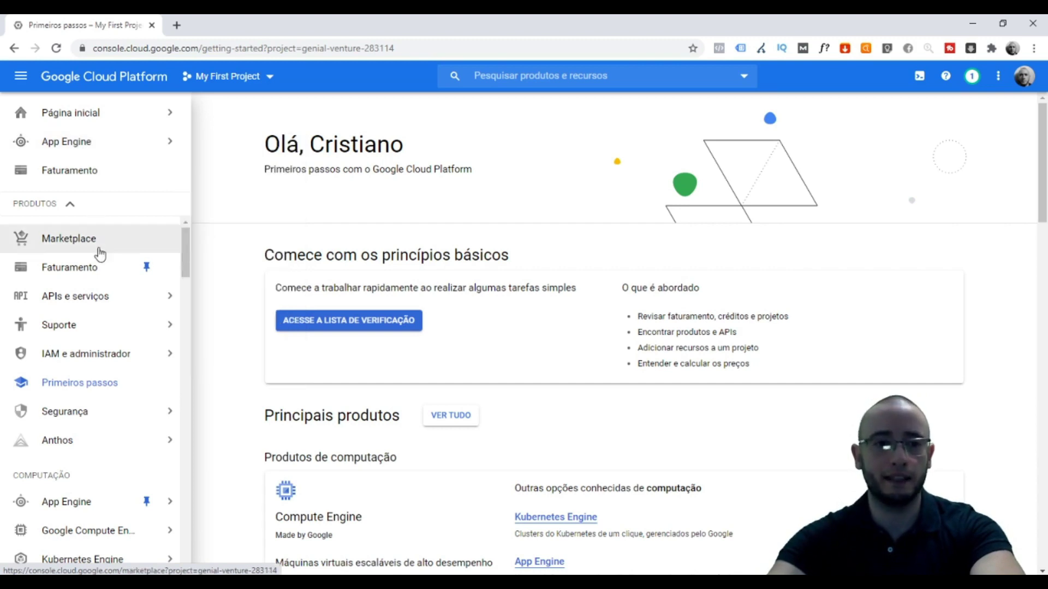
scroll(106, 259, "down", 2)
mouse_move(87, 404)
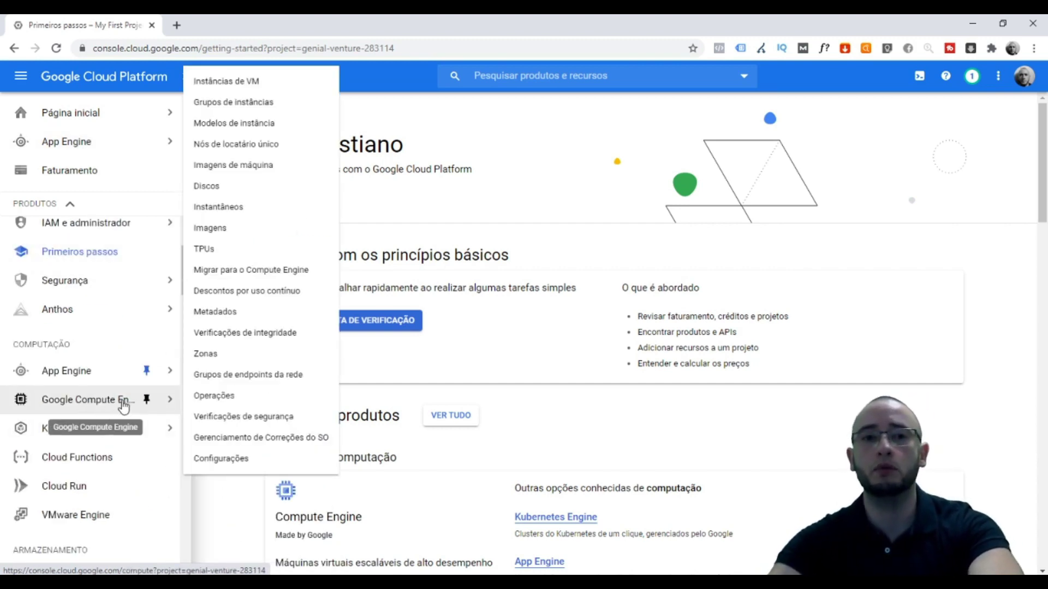
left_click(147, 404)
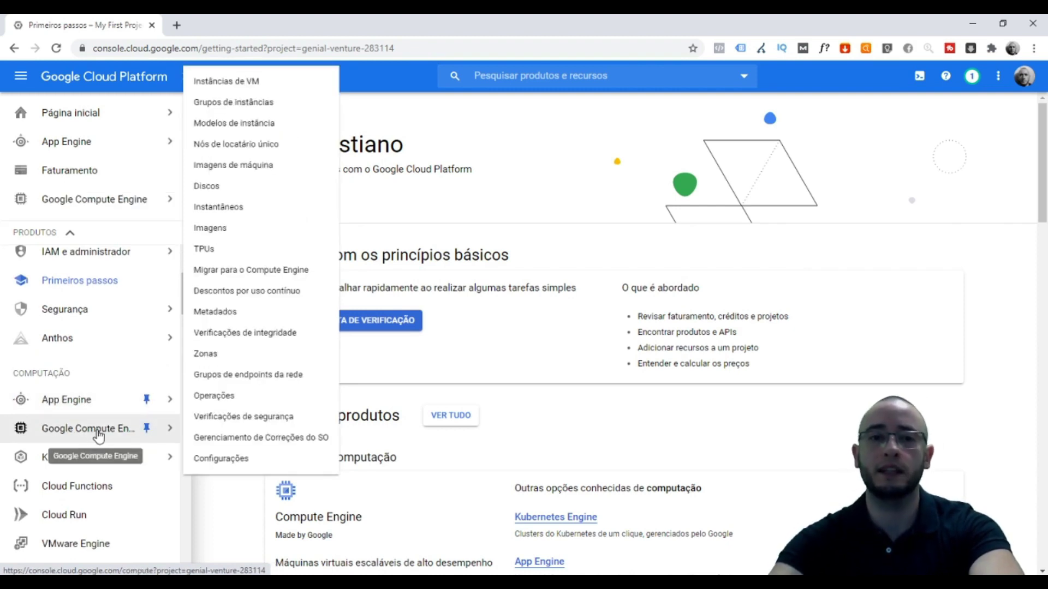
left_click(249, 84)
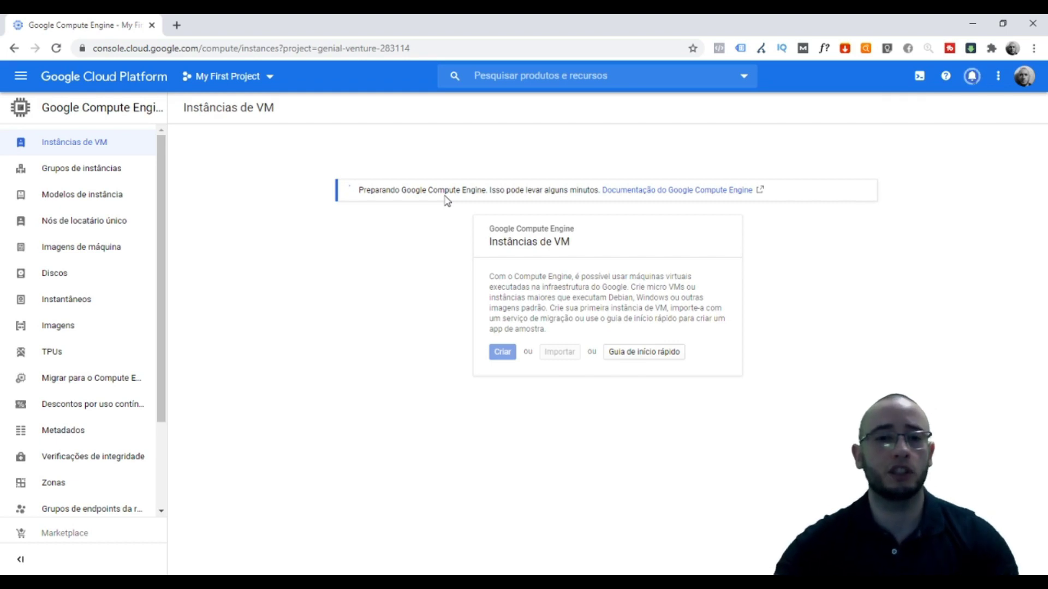
- Open a blank Notepad (Bloco de Notas) document and minimize it, returning to the VM instances page
key("super")
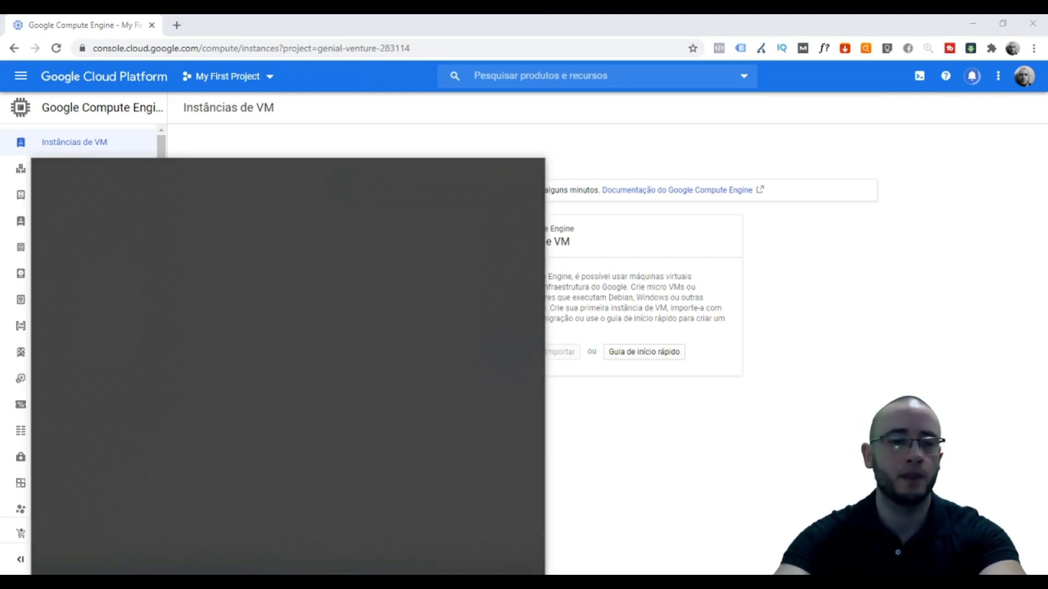
type("bloco")
left_click(133, 242)
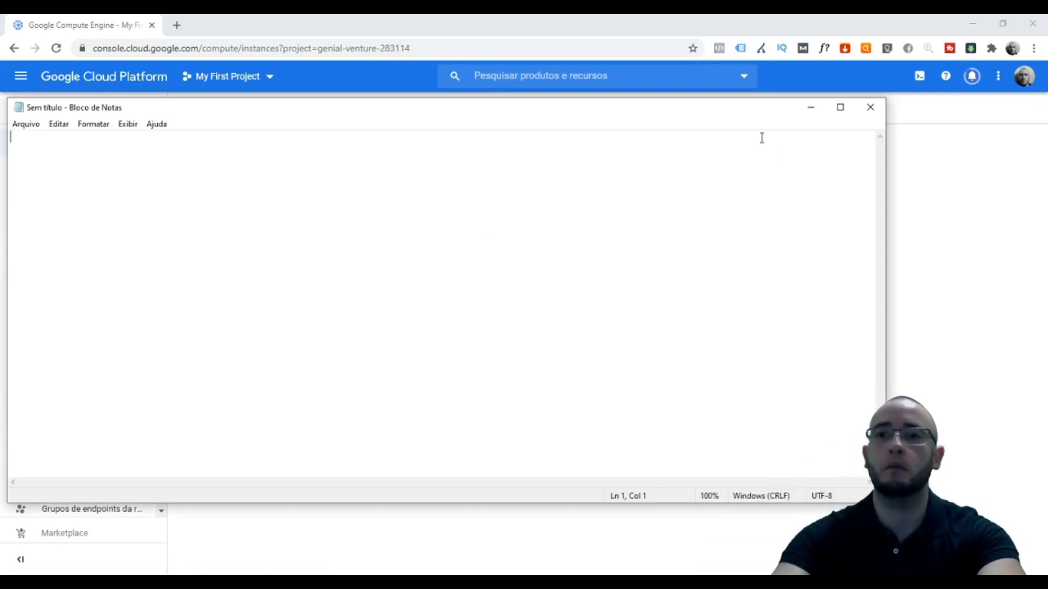
left_click(810, 107)
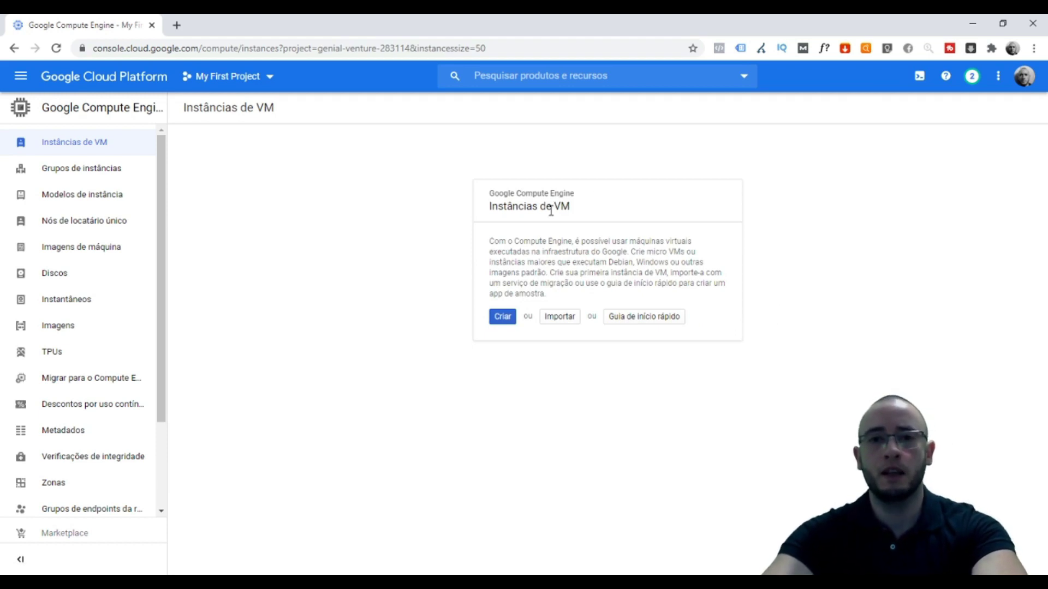
- Start creating a new VM instance and name it metodoabr
left_click(505, 326)
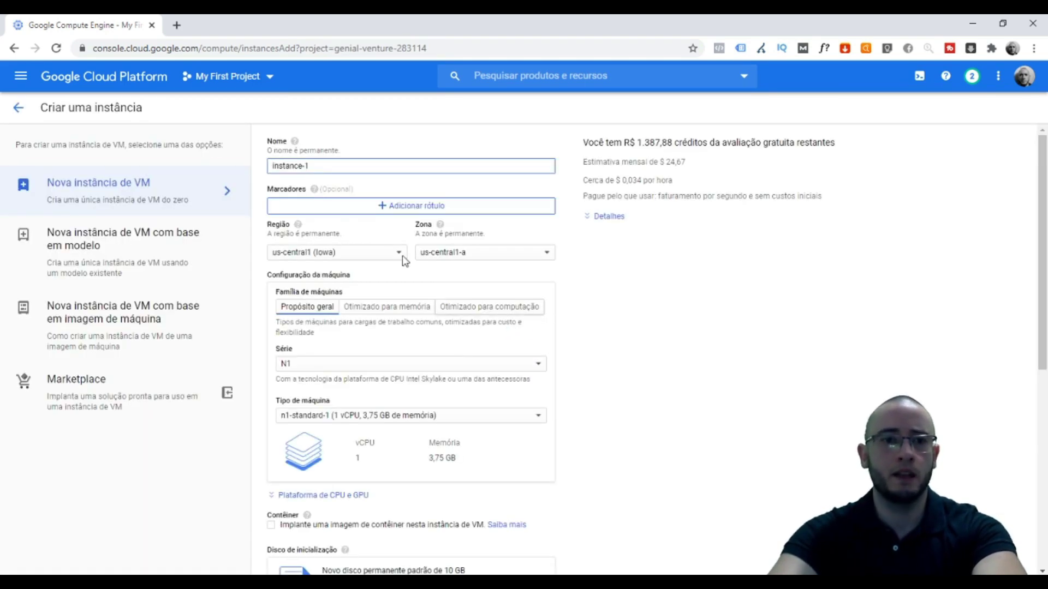
left_click_drag(318, 167, 254, 173)
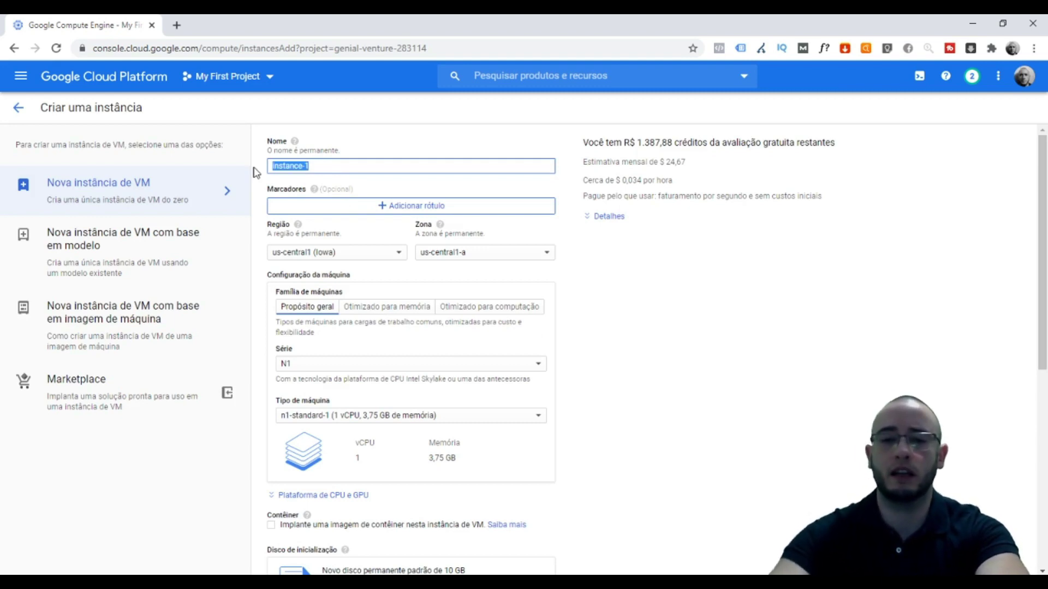
type("Me")
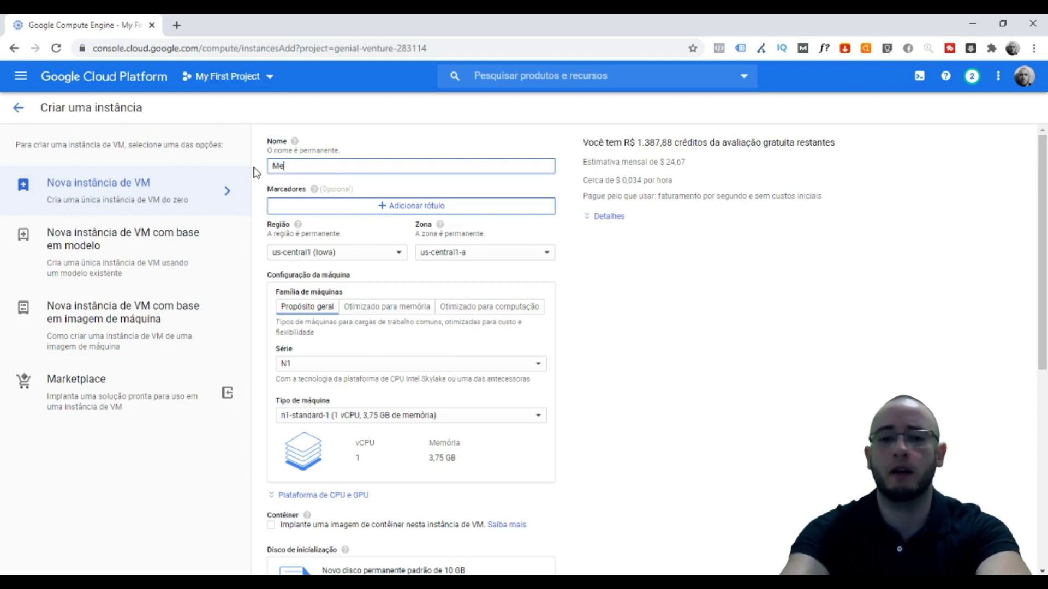
type("todoAB")
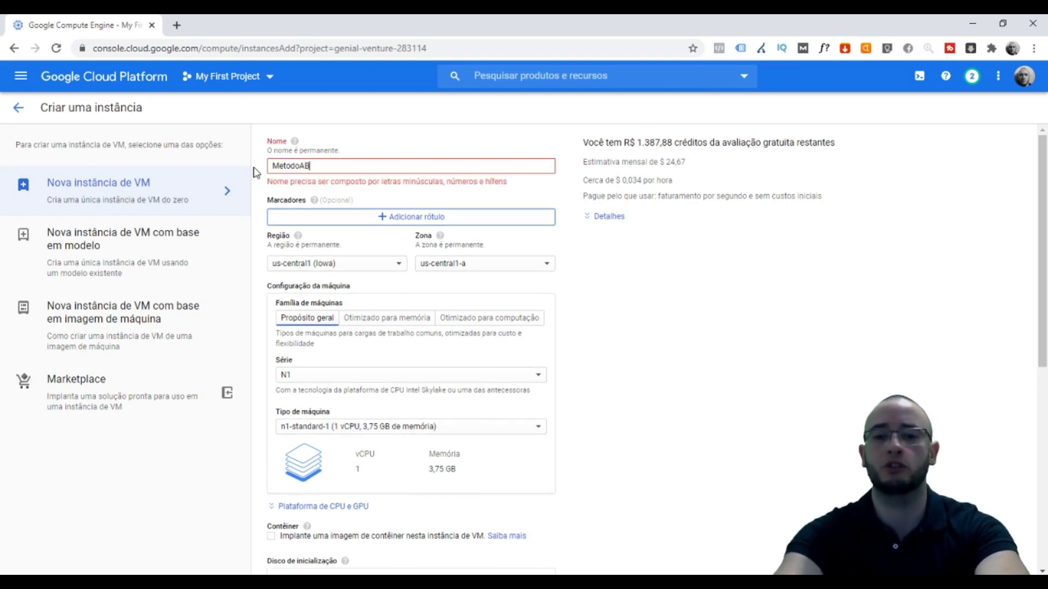
type("R")
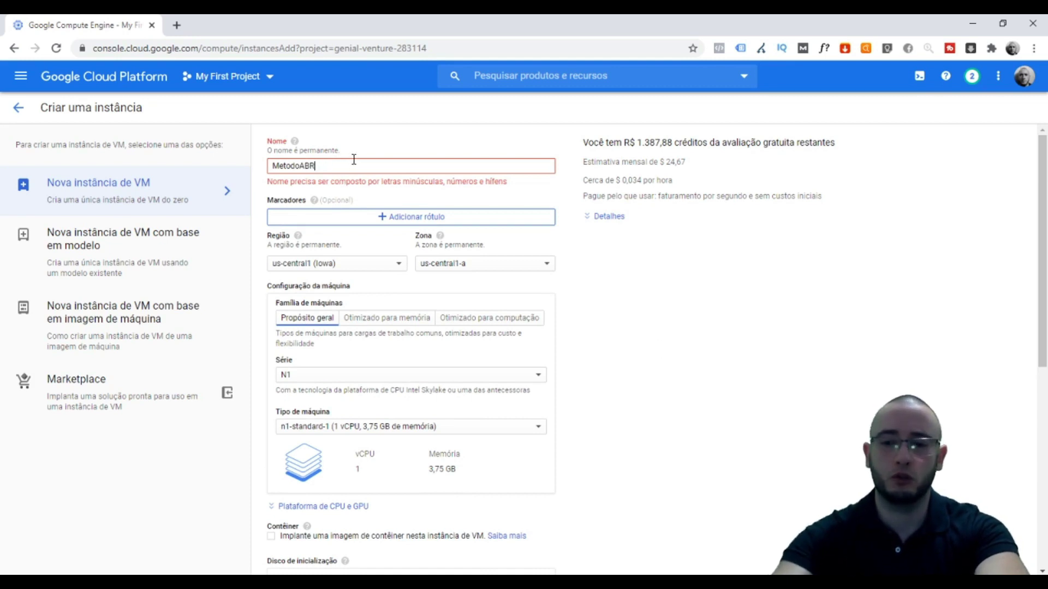
key("ctrl+a")
type("meto")
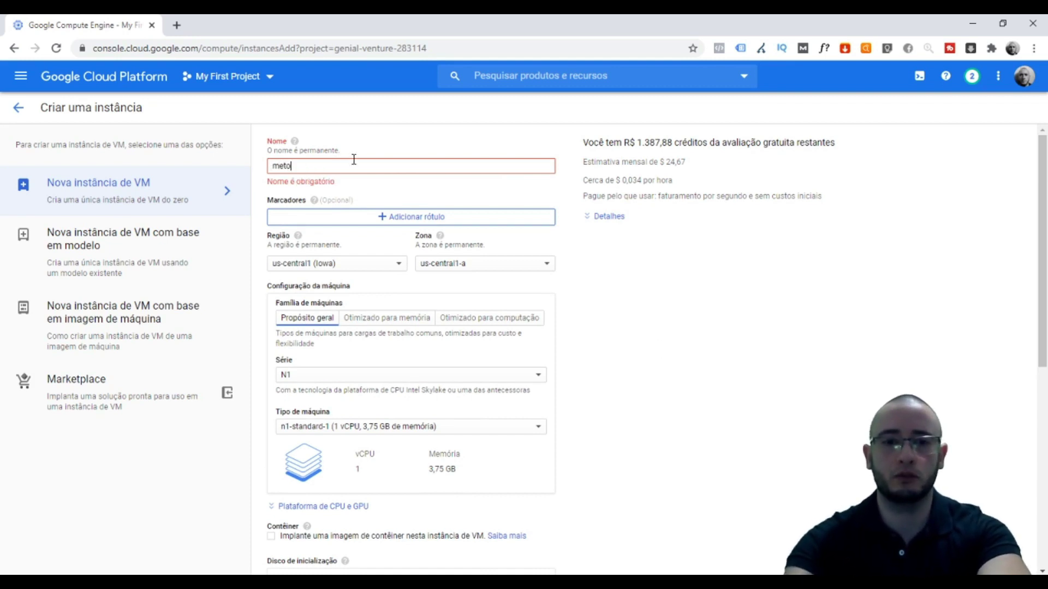
type("doabr")
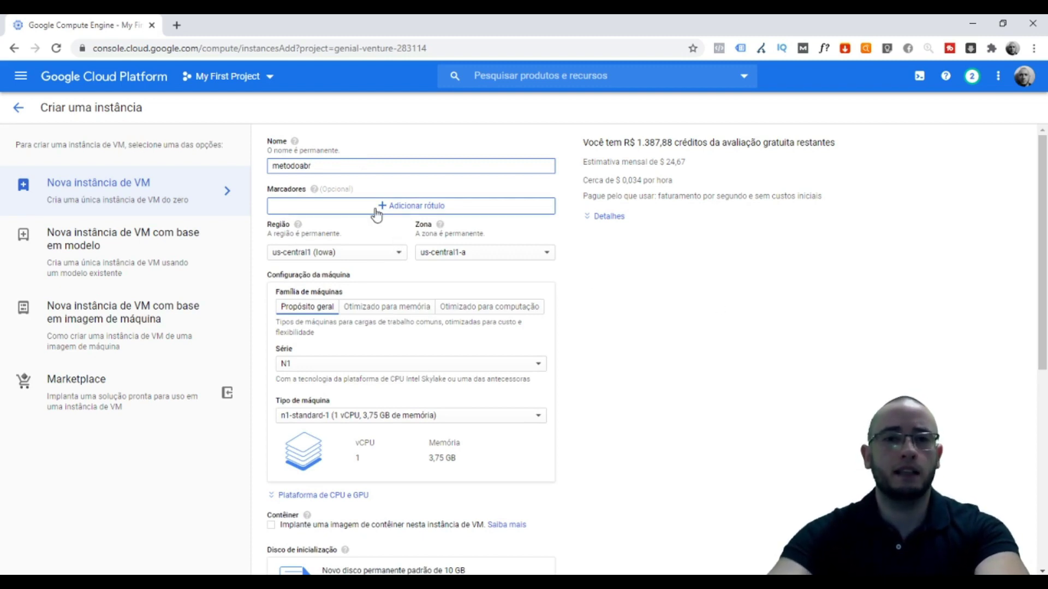
- Set the instance's region to southamerica-east1 (São Paulo)
left_click(343, 255)
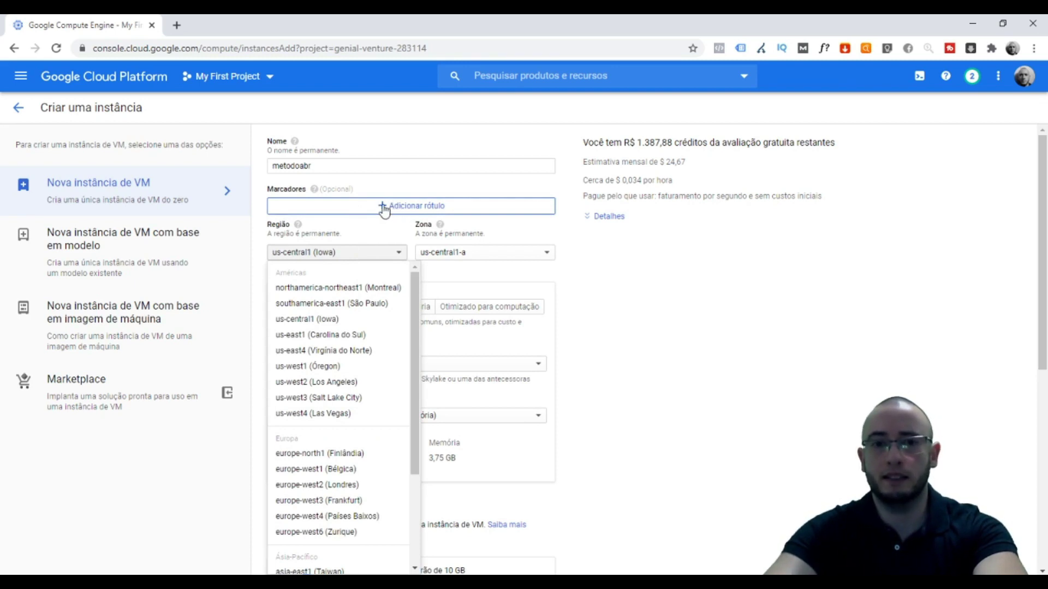
left_click(348, 306)
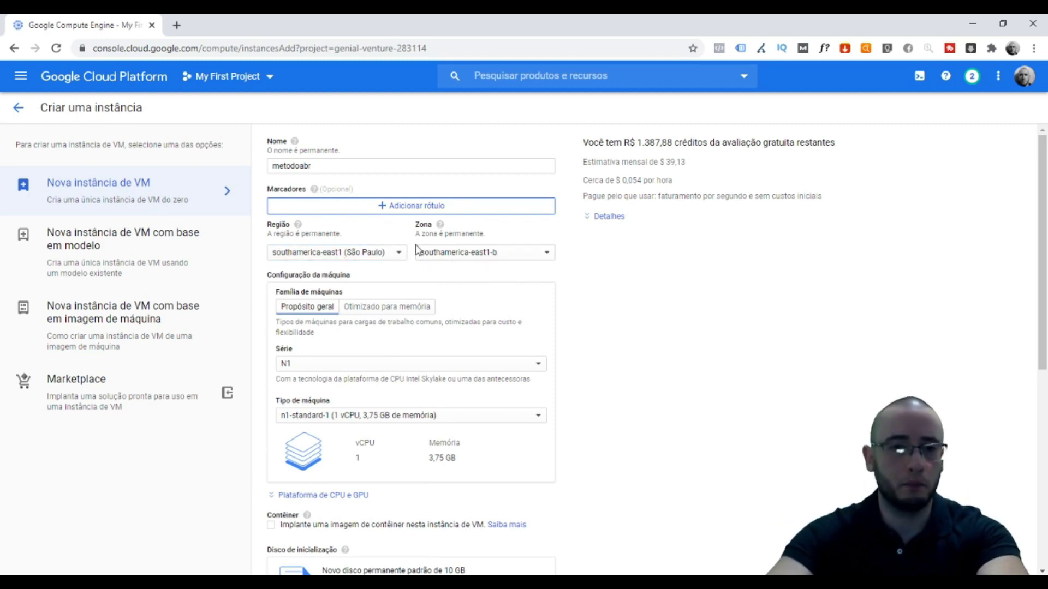
scroll(519, 356, "down", 2)
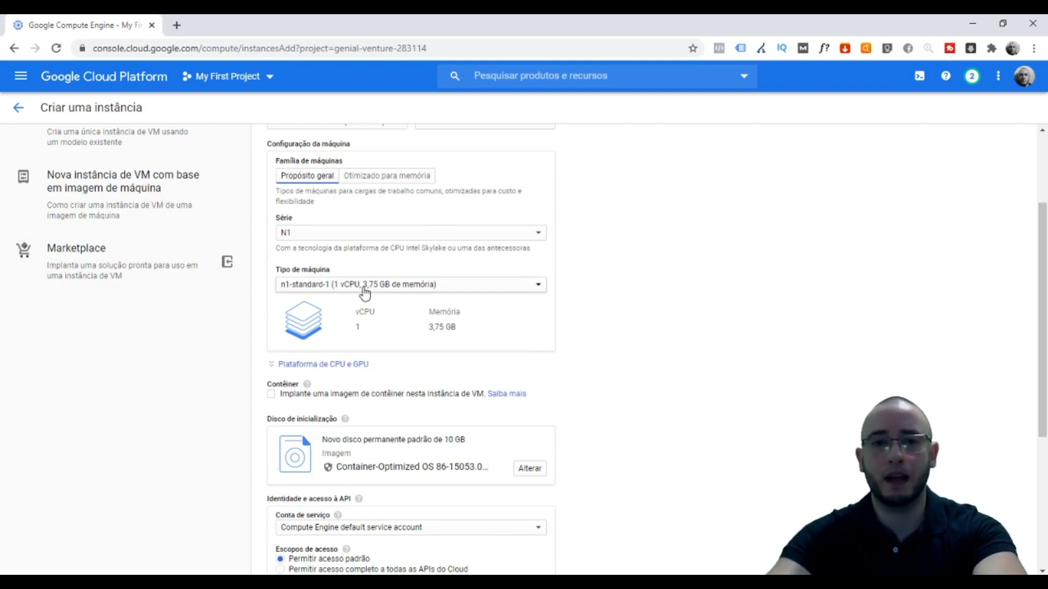
- Configure the instance with a Personalizado machine type of 2 vCPU and 8 GB of memory, and check the estimated monthly cost
scroll(381, 292, "up", 2)
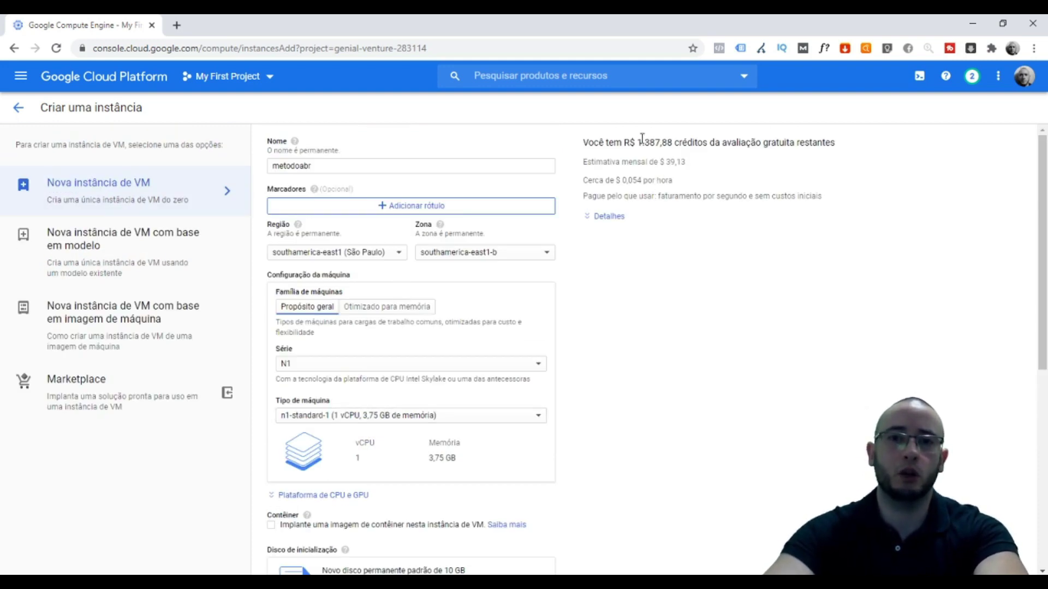
left_click_drag(636, 142, 664, 140)
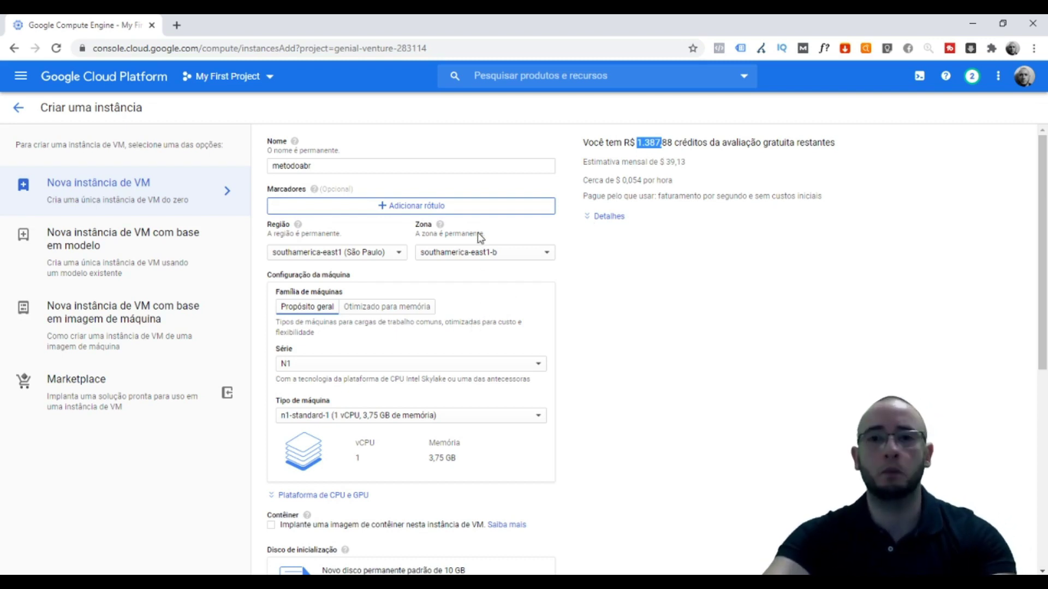
left_click_drag(664, 162, 690, 165)
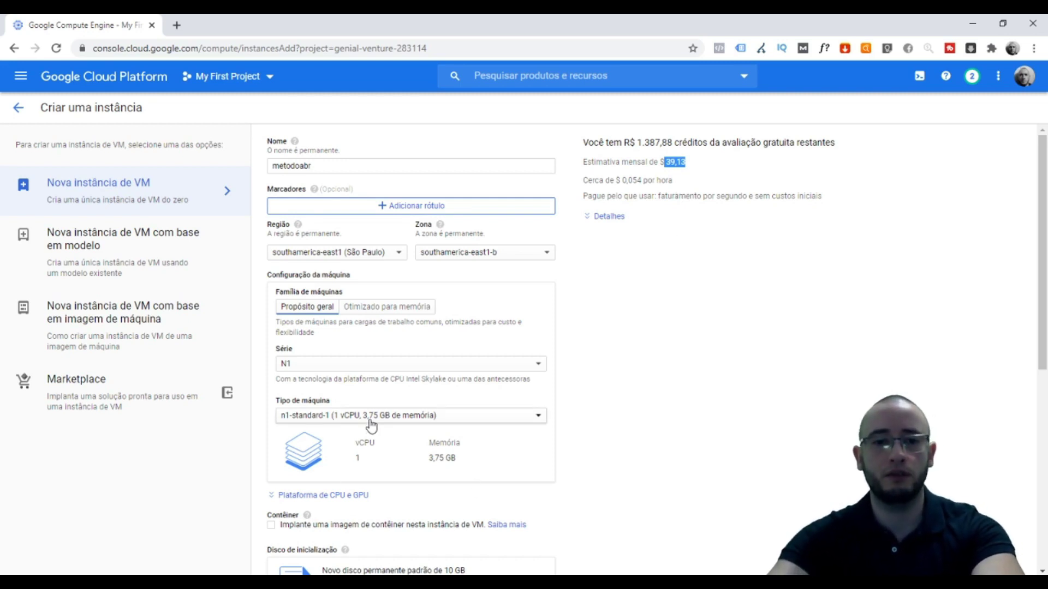
left_click(335, 419)
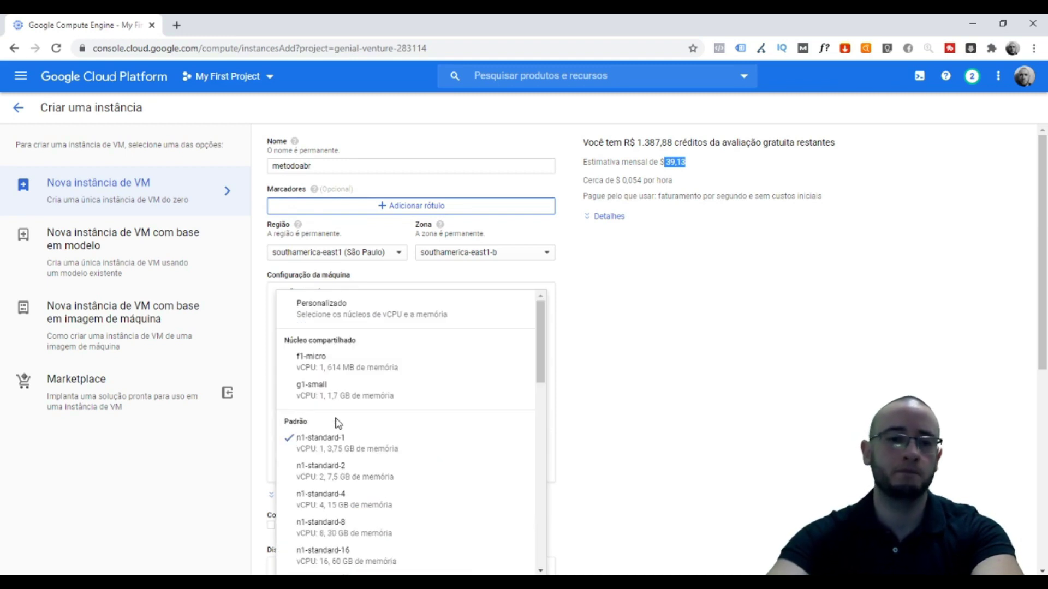
left_click(310, 310)
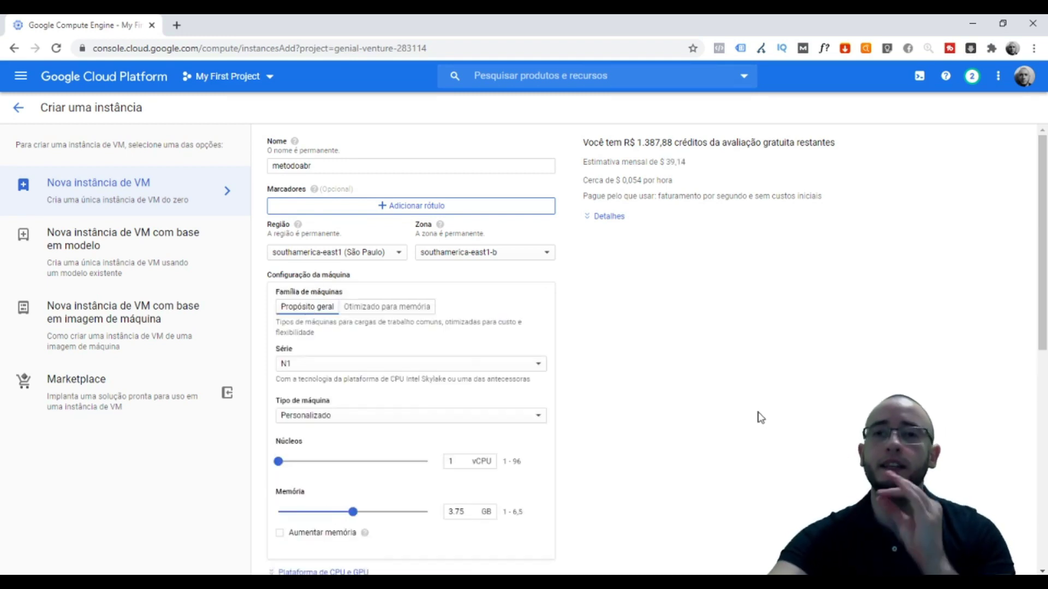
left_click(457, 461)
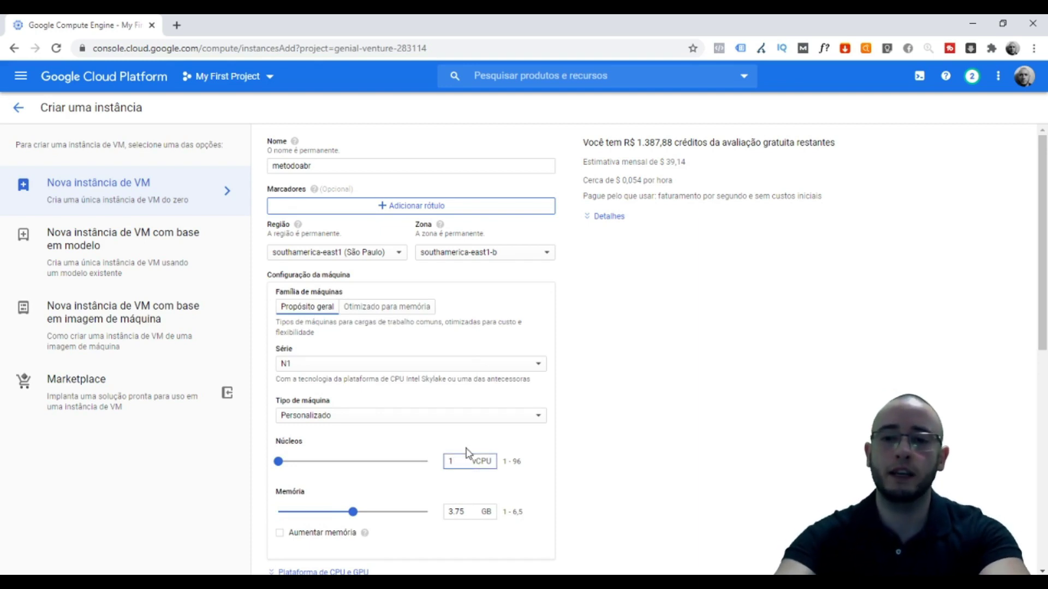
type("2")
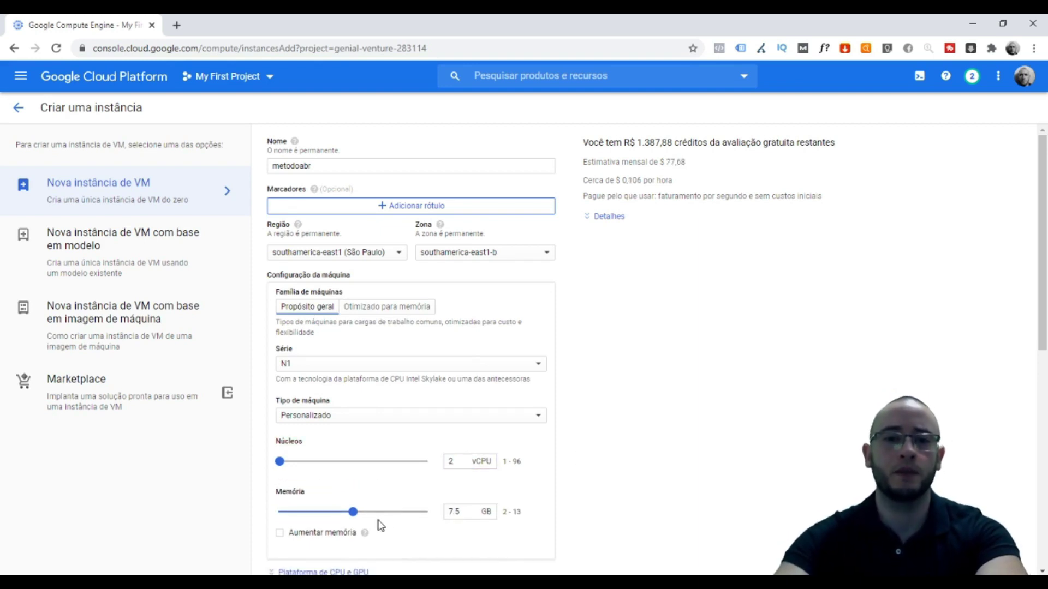
left_click_drag(464, 513, 428, 518)
type("8")
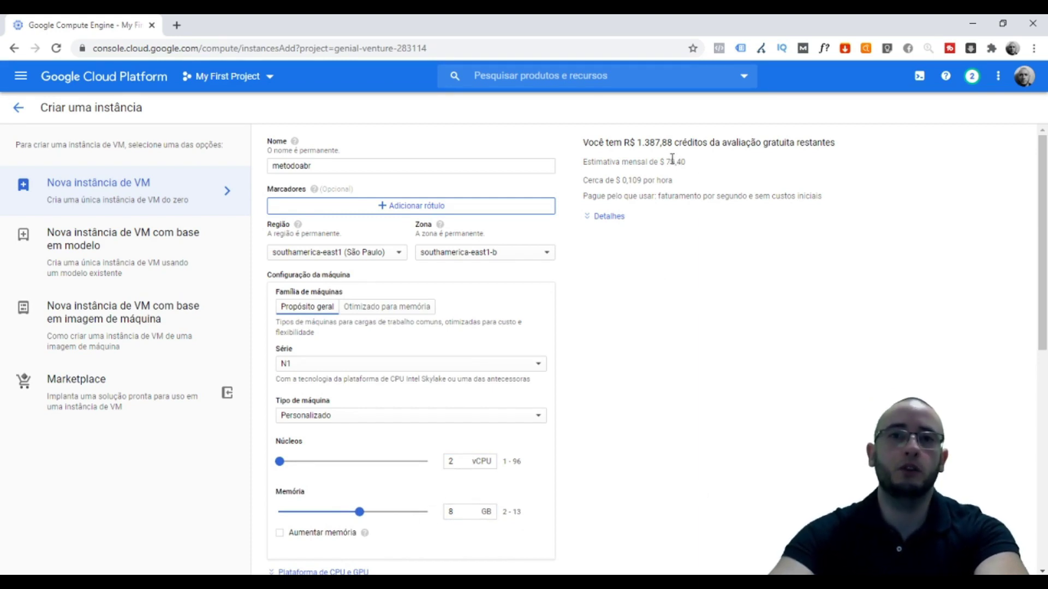
left_click_drag(686, 163, 667, 163)
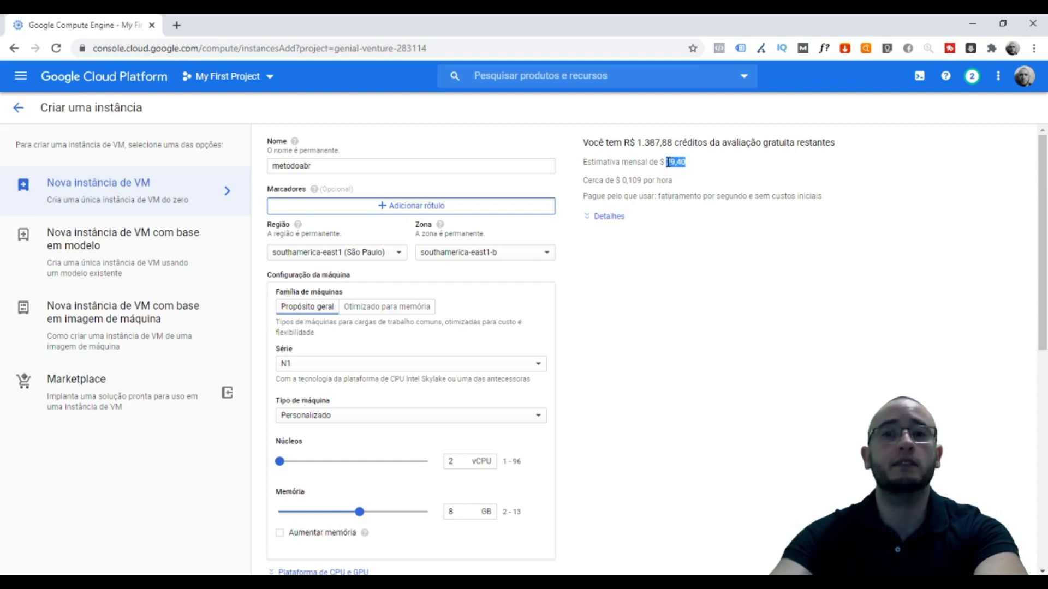
left_click(673, 331)
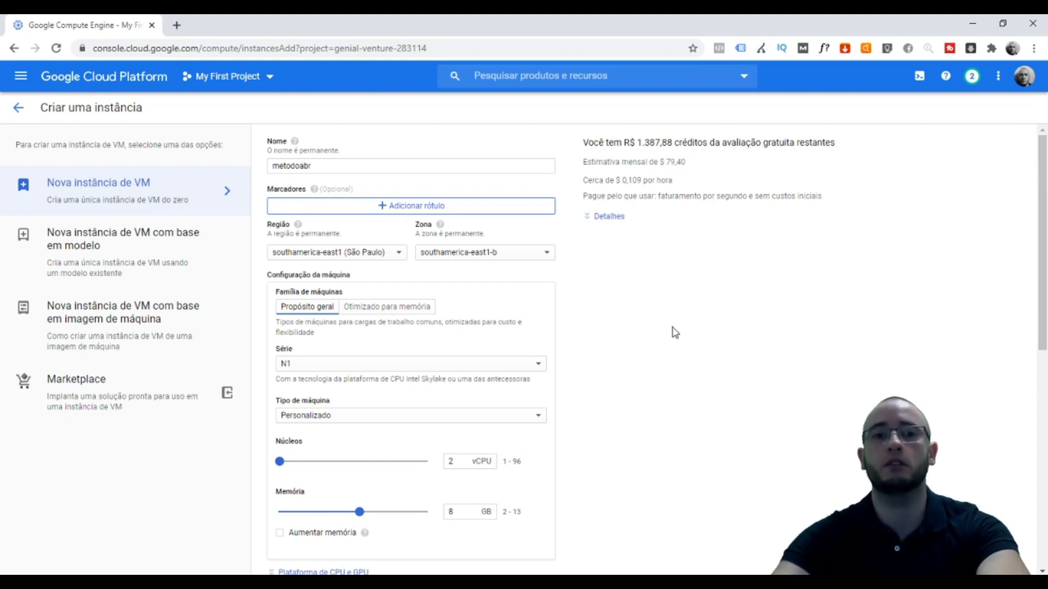
- Change the boot disk image to the Windows Server operating system, version Windows Server 2019 Datacenter with Desktop Experience
scroll(675, 332, "down", 5)
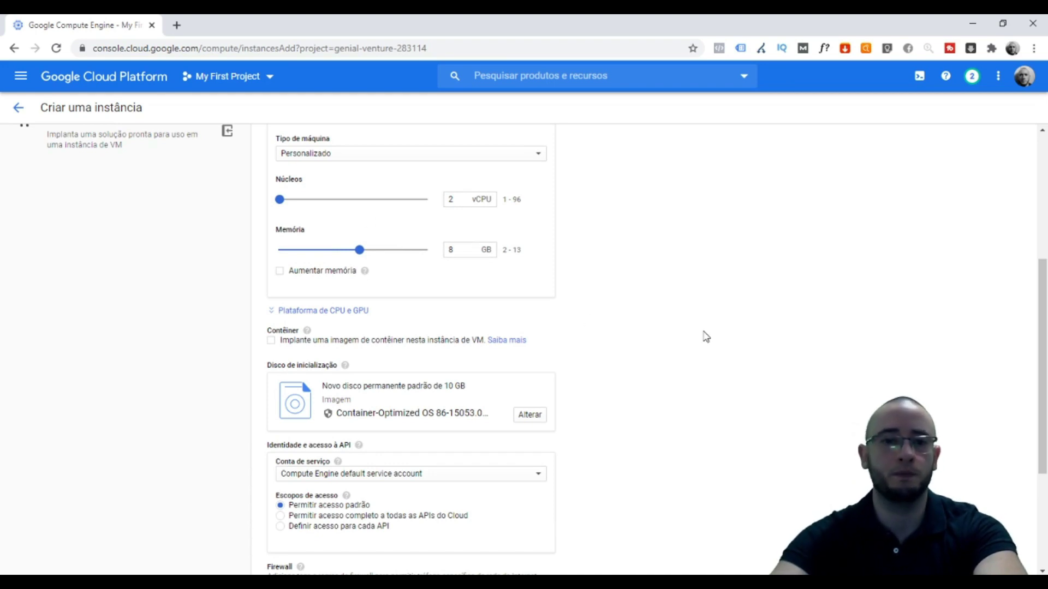
scroll(704, 335, "down", 3)
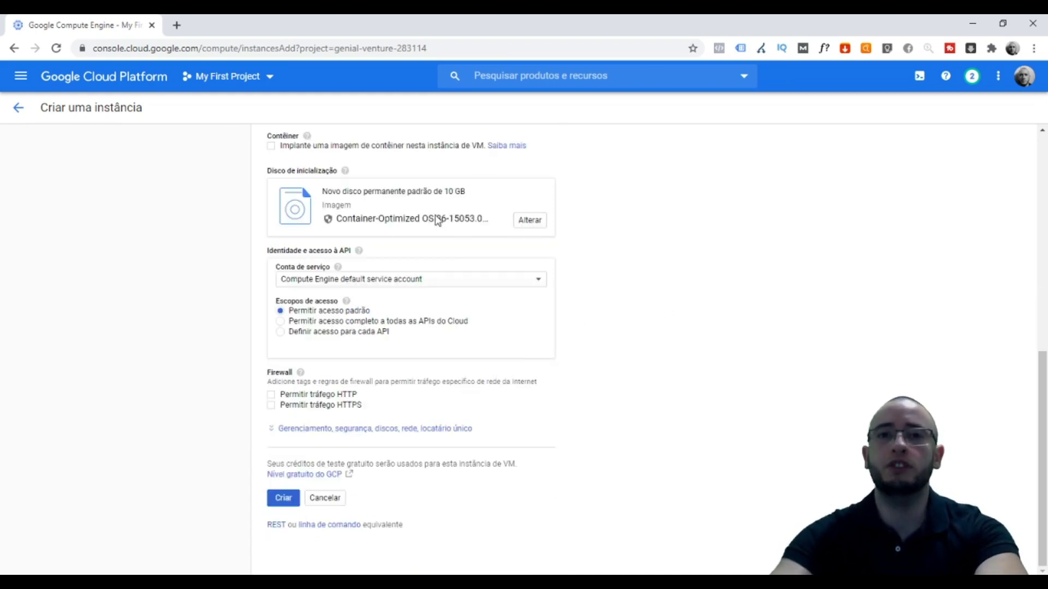
scroll(462, 238, "up", 1)
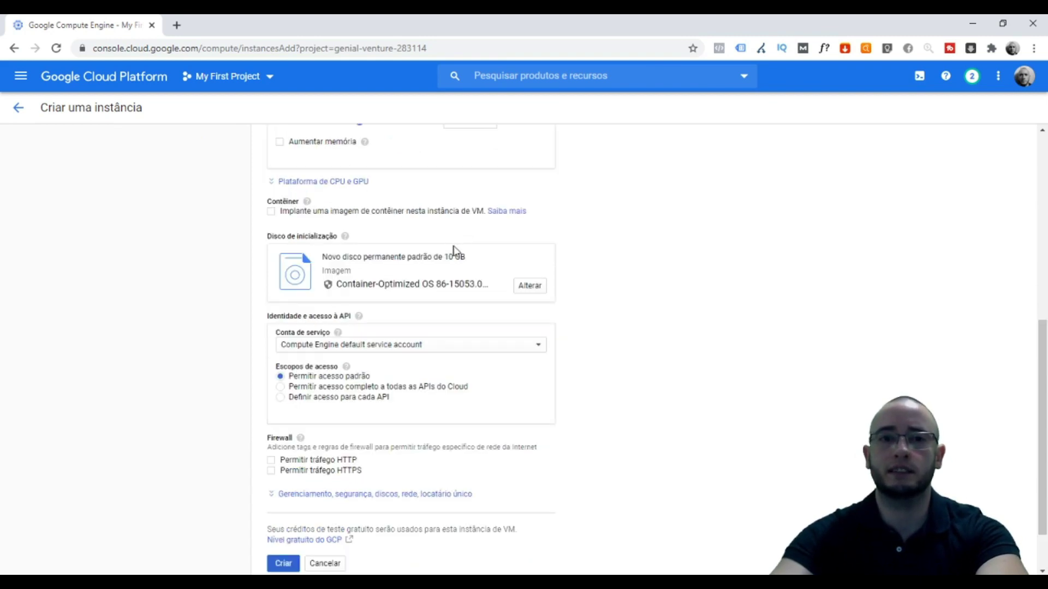
left_click(527, 286)
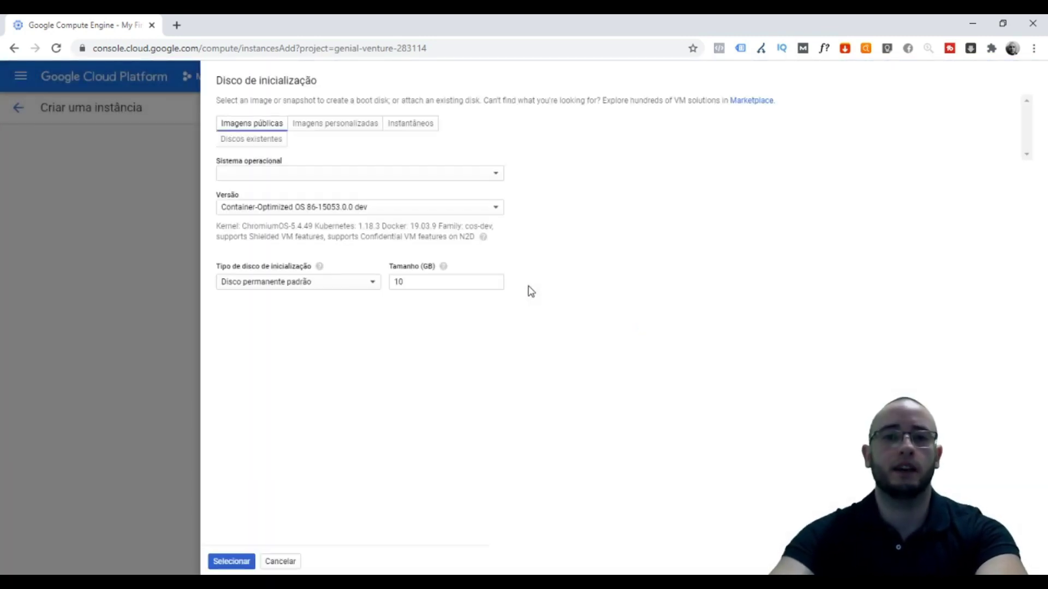
left_click(491, 176)
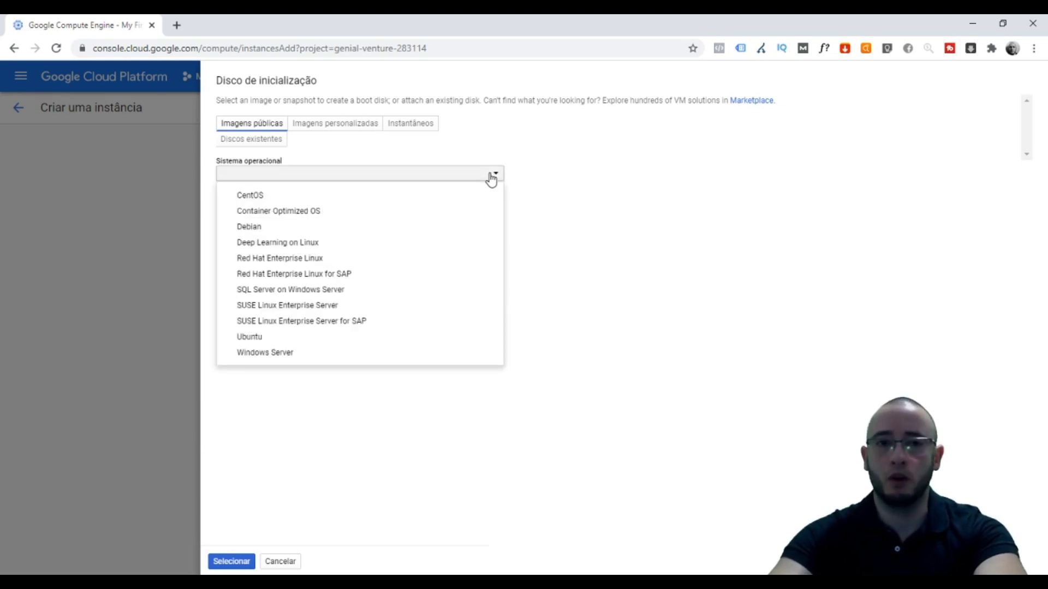
left_click(280, 355)
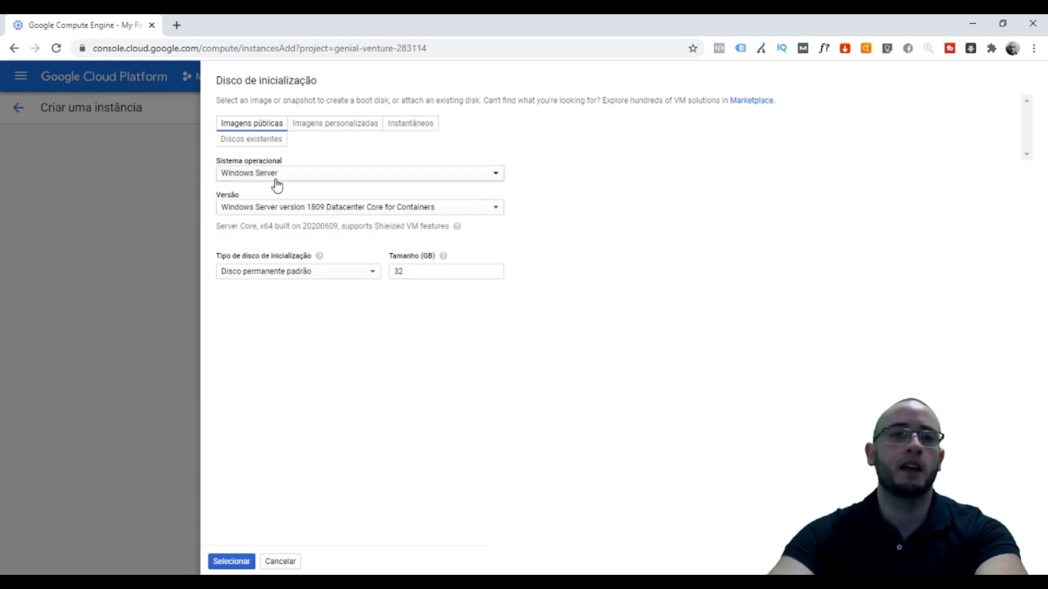
left_click(283, 213)
scroll(349, 334, "down", 5)
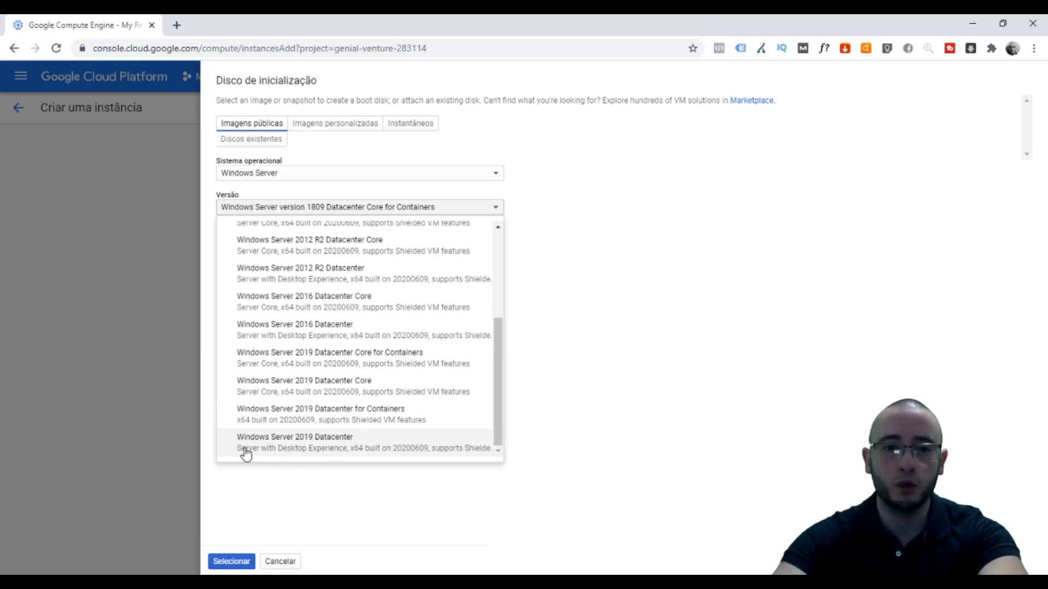
left_click(301, 448)
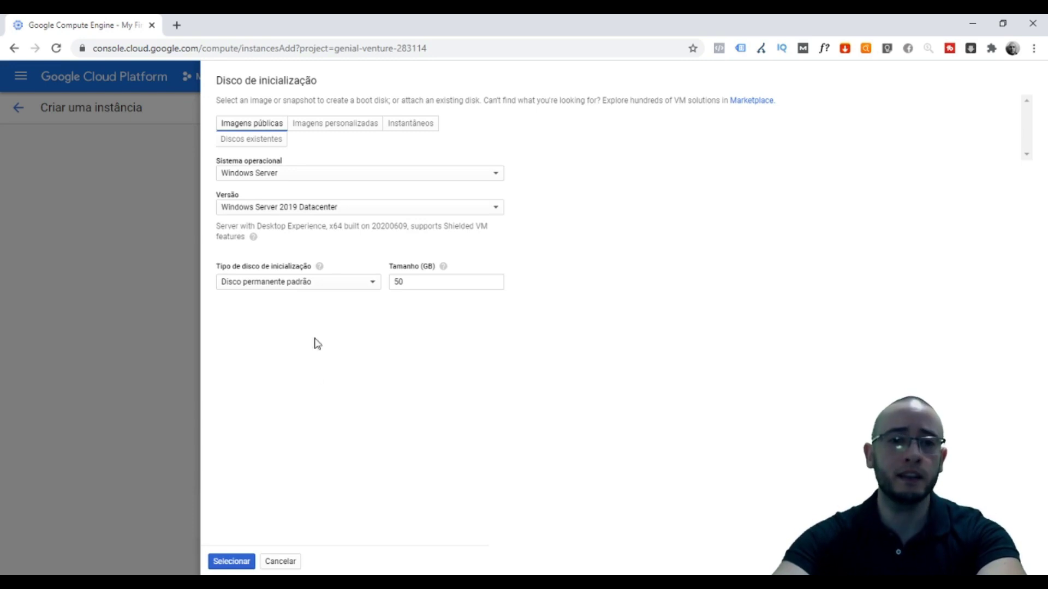
- Set the boot disk type to Disco permanente SSD, apply the disk settings, and check the instance's estimated monthly cost
left_click(331, 281)
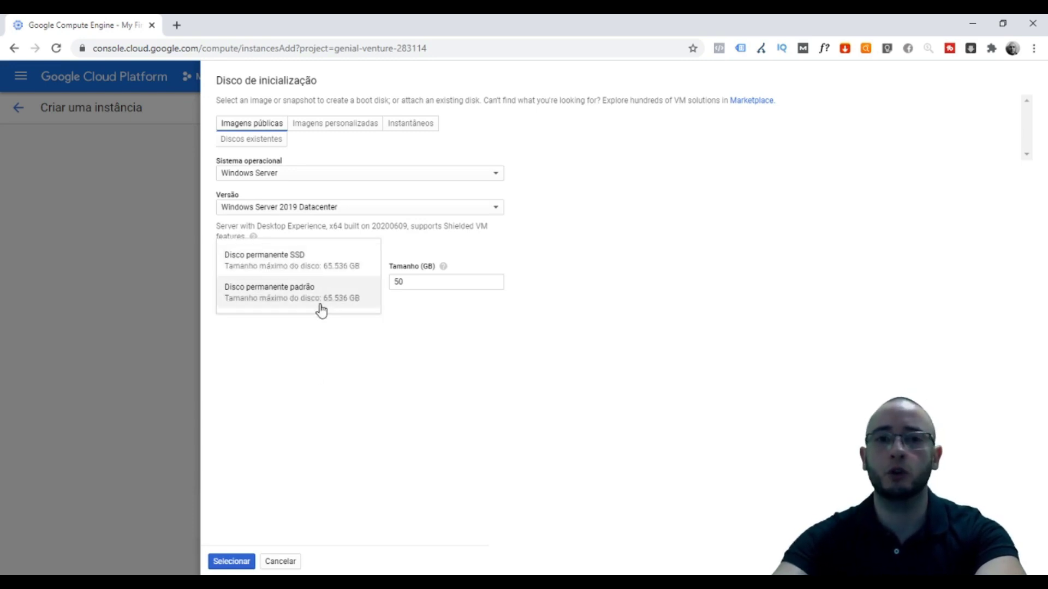
left_click(310, 266)
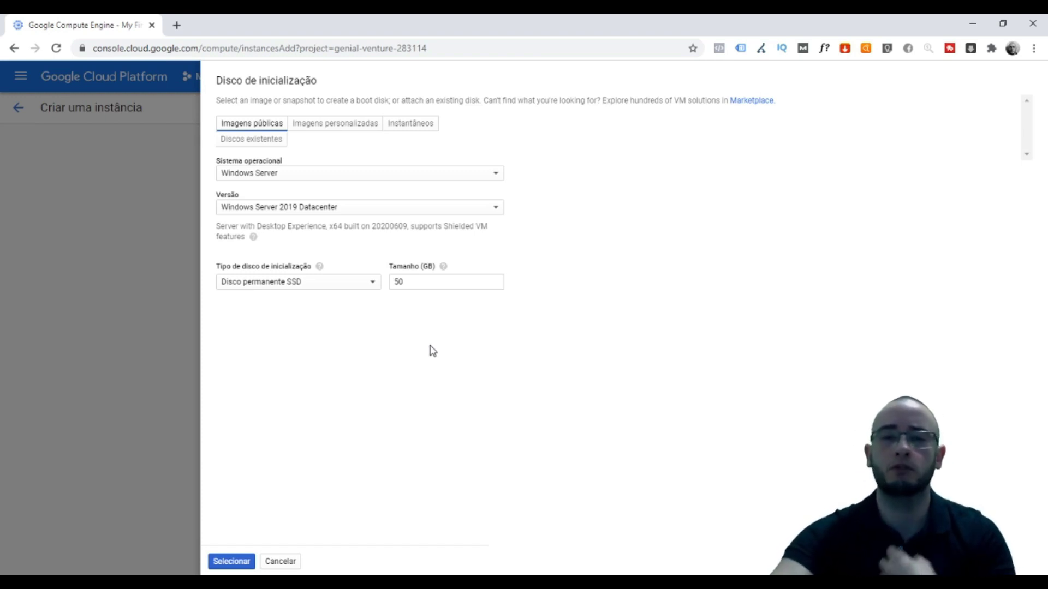
left_click(238, 563)
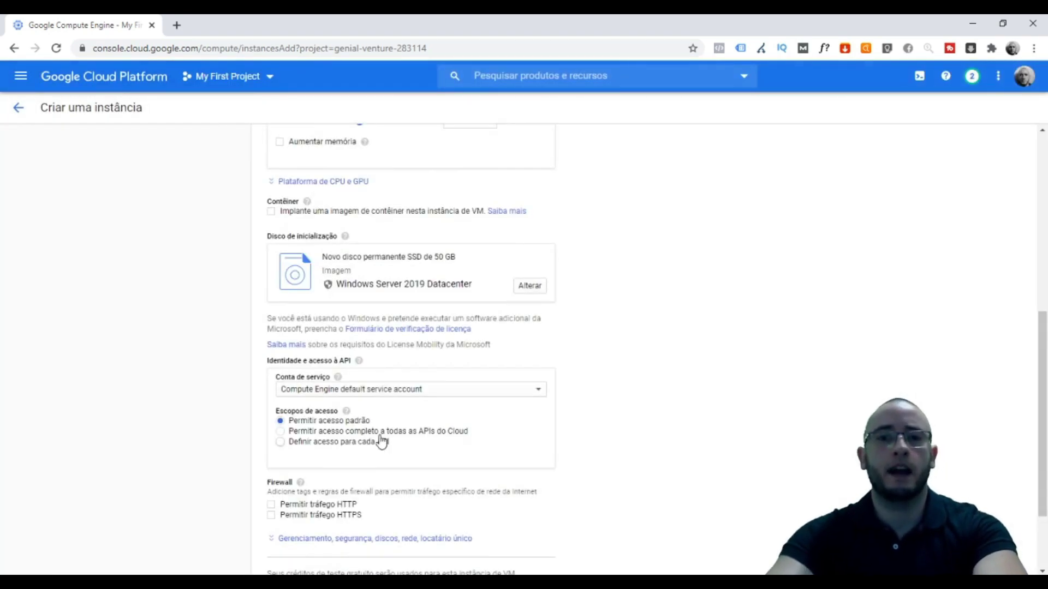
scroll(631, 346, "up", 8)
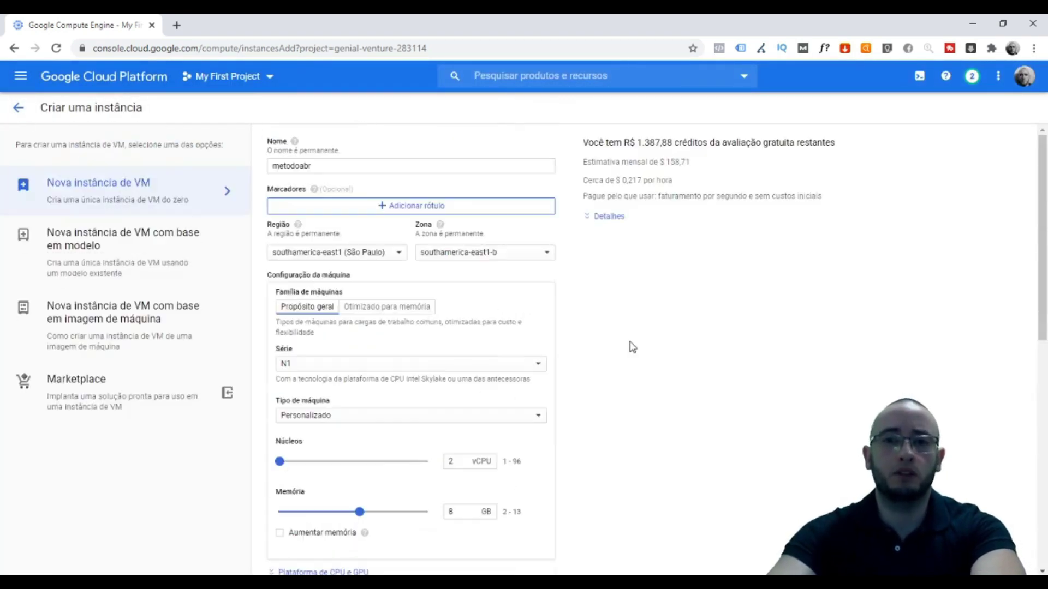
double_click(685, 163)
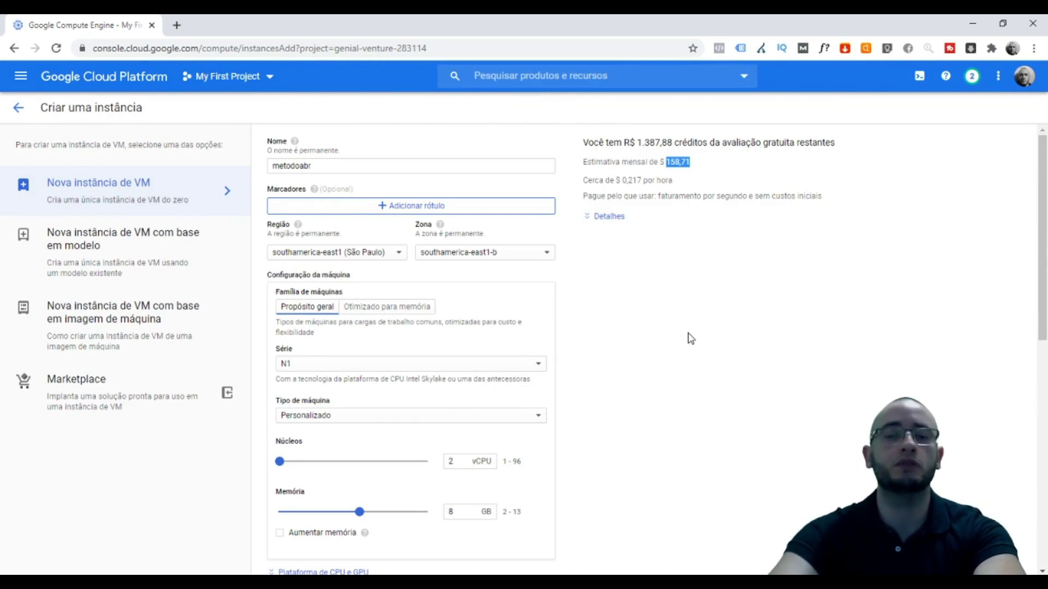
left_click(670, 164)
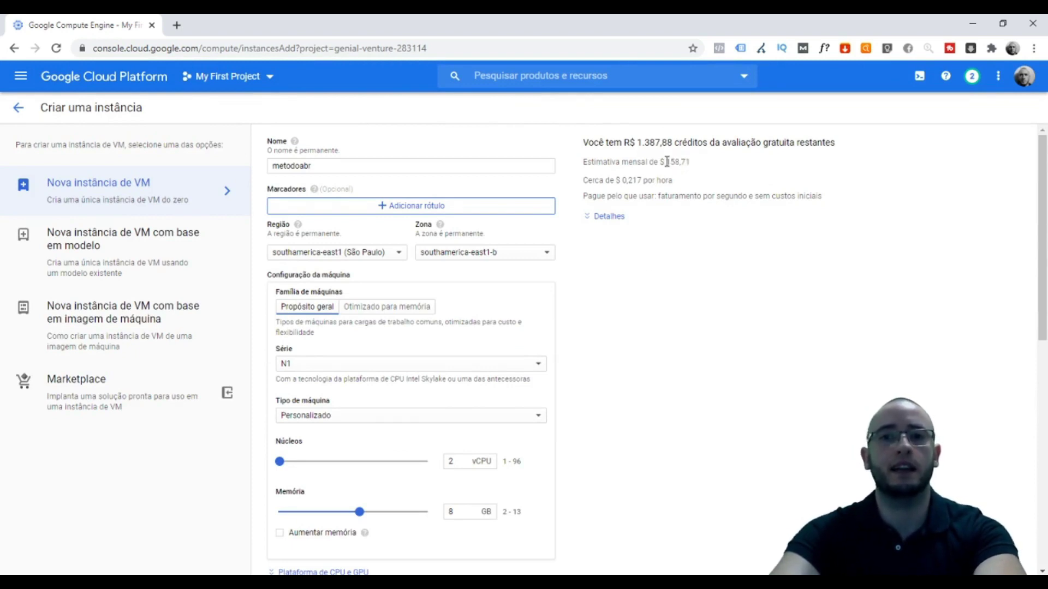
left_click_drag(667, 162, 697, 166)
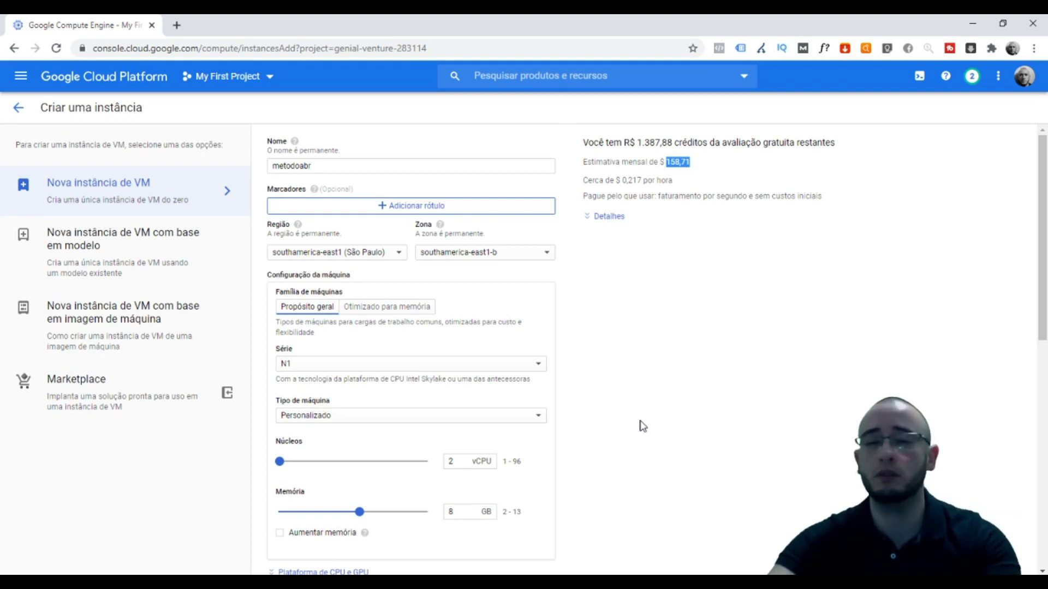
- Allow HTTP and HTTPS traffic in the instance's firewall settings and create the instance
scroll(633, 434, "down", 6)
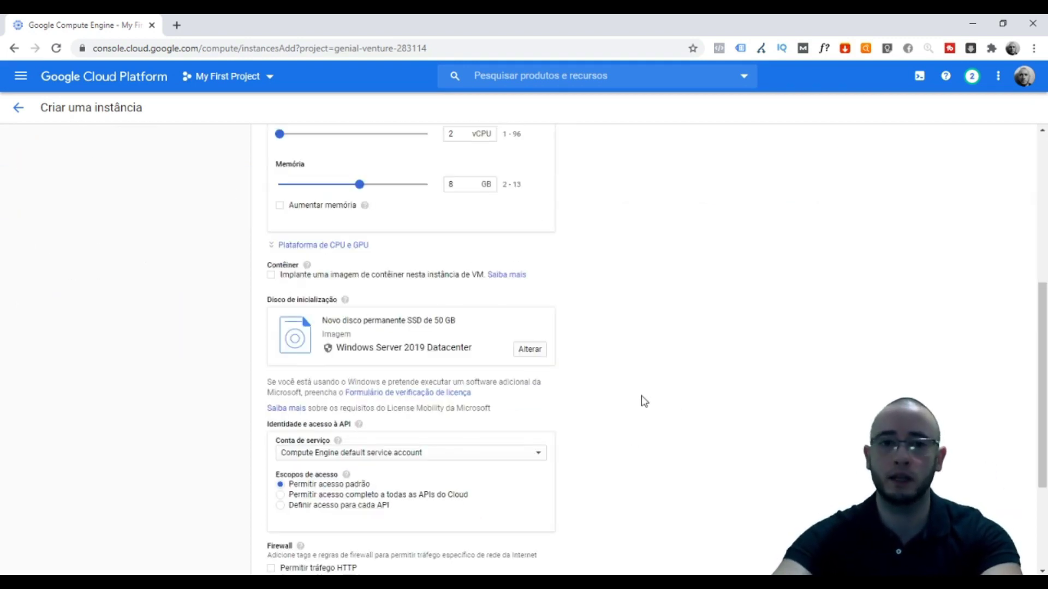
scroll(369, 278, "down", 3)
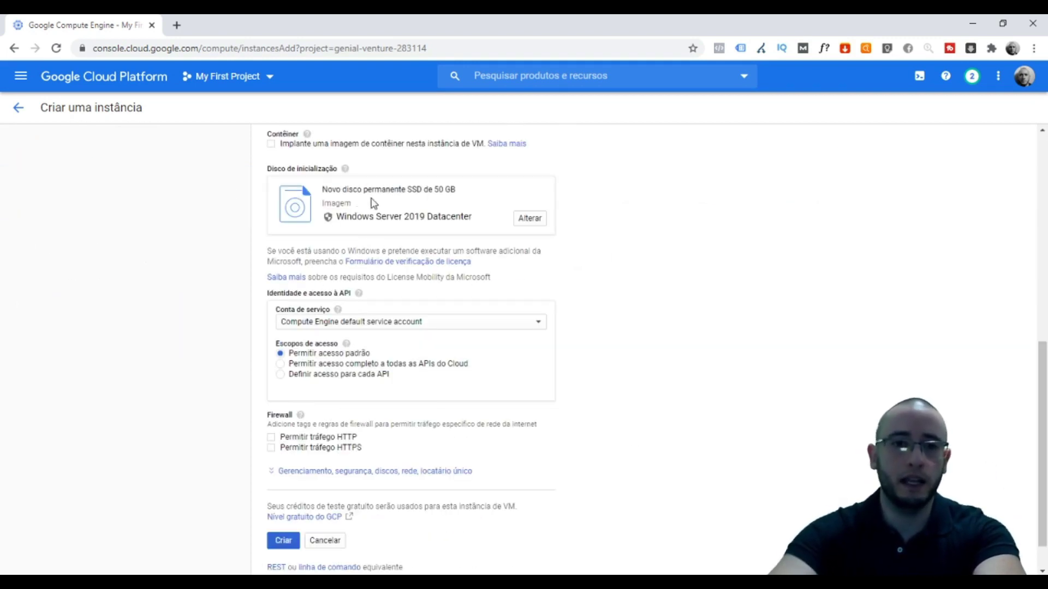
scroll(320, 349, "down", 1)
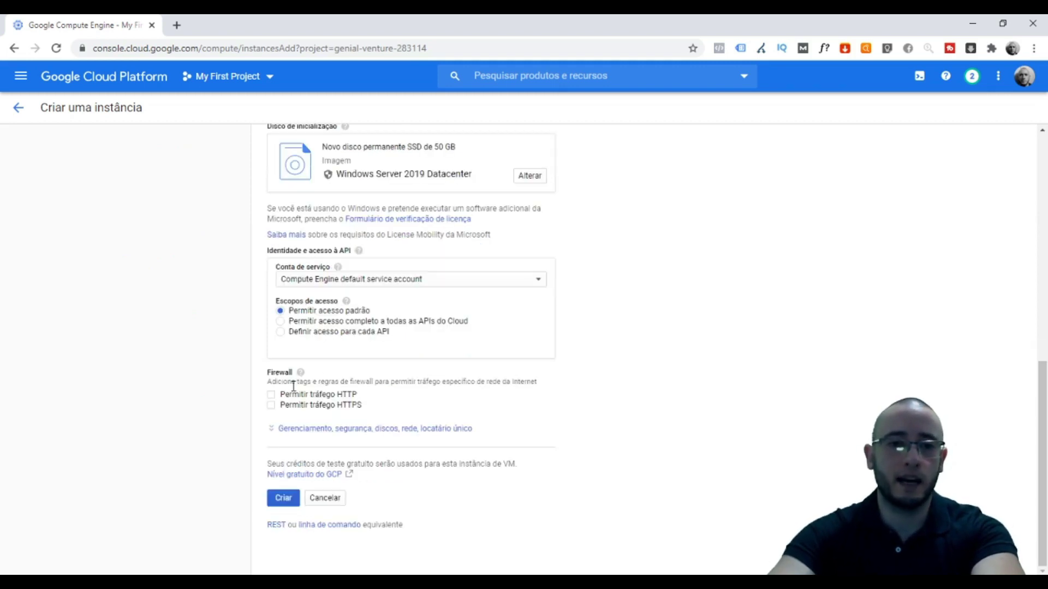
left_click(271, 396)
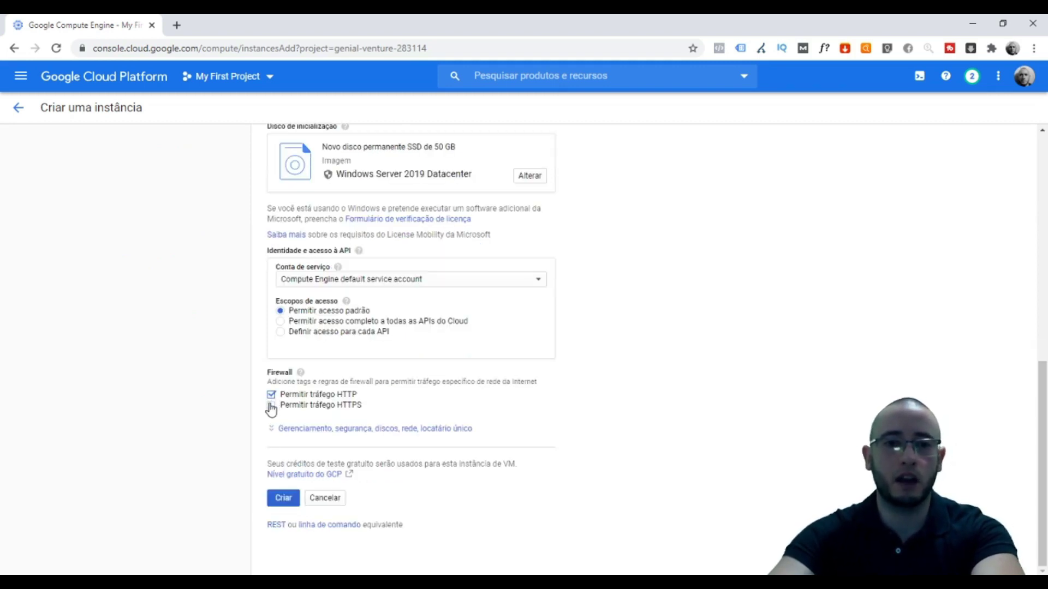
left_click(271, 406)
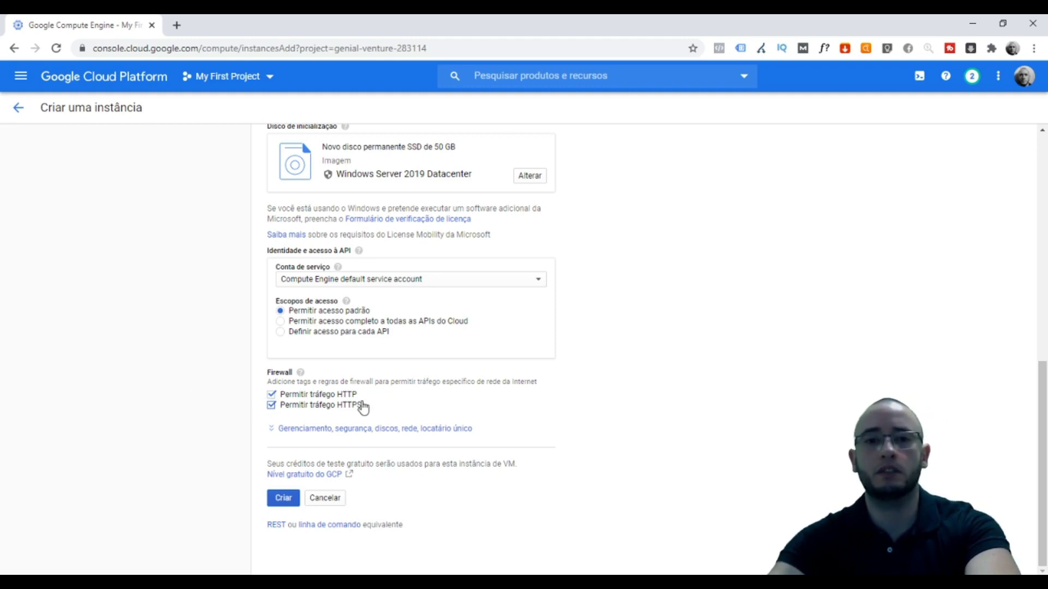
left_click(284, 498)
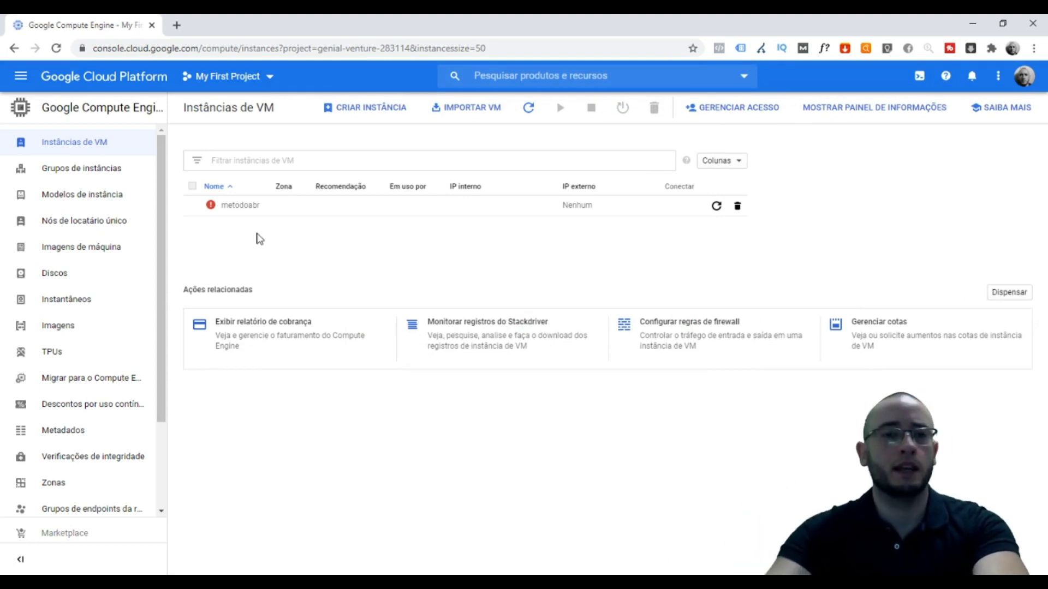
mouse_move(212, 207)
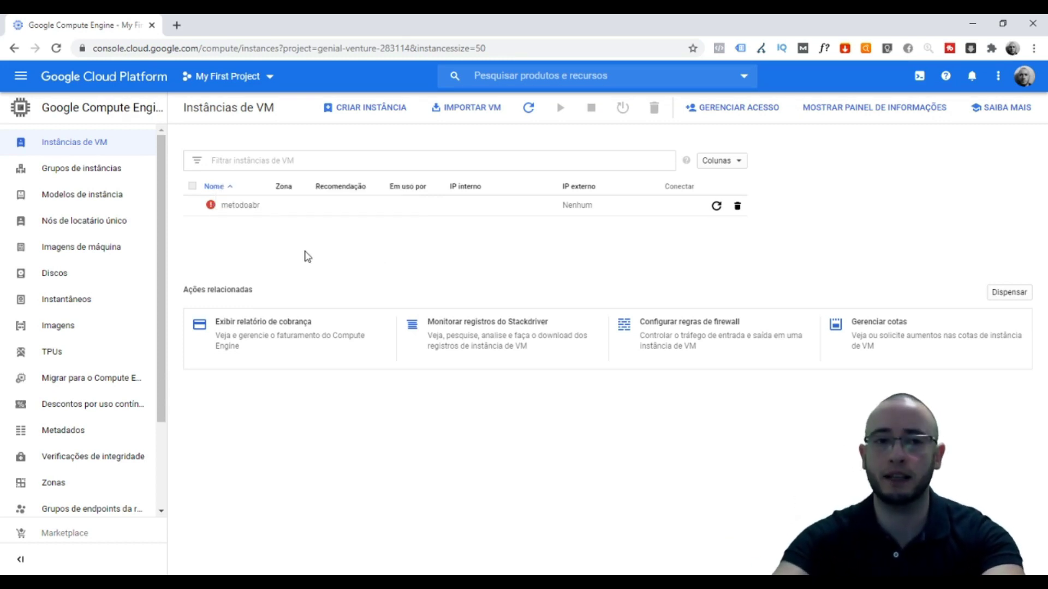
- Open the Faturamento overview and examine the Crédito de avaliação gratuita section for the free trial credit and remaining days
left_click(17, 81)
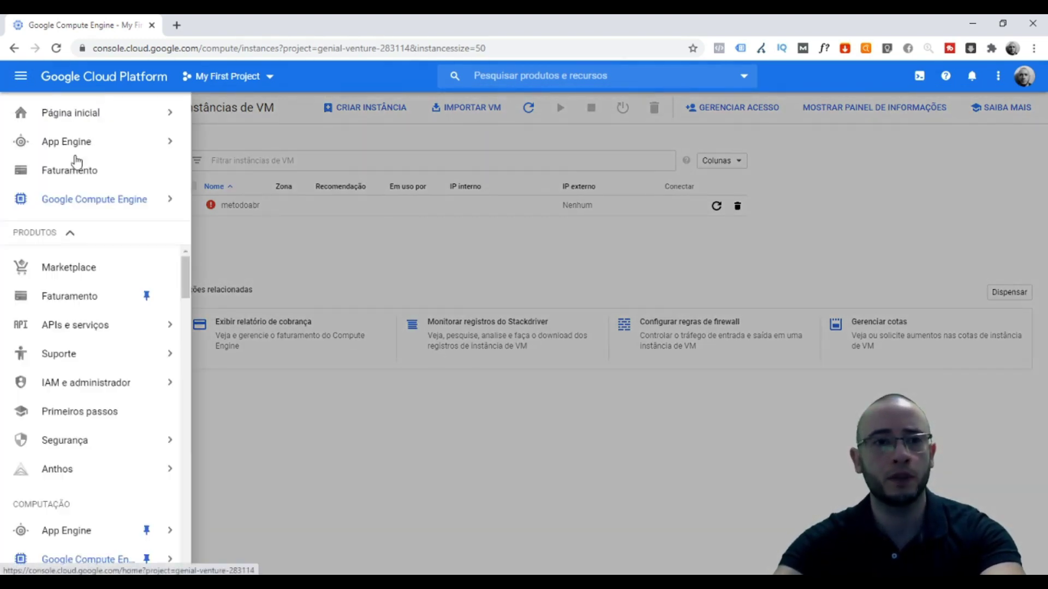
left_click(72, 171)
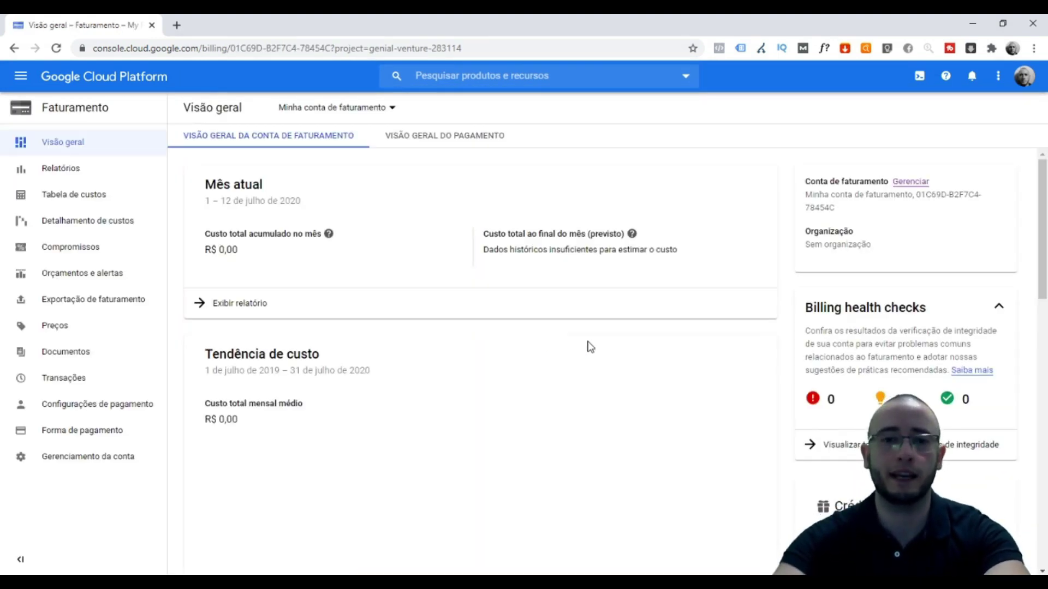
scroll(610, 362, "down", 5)
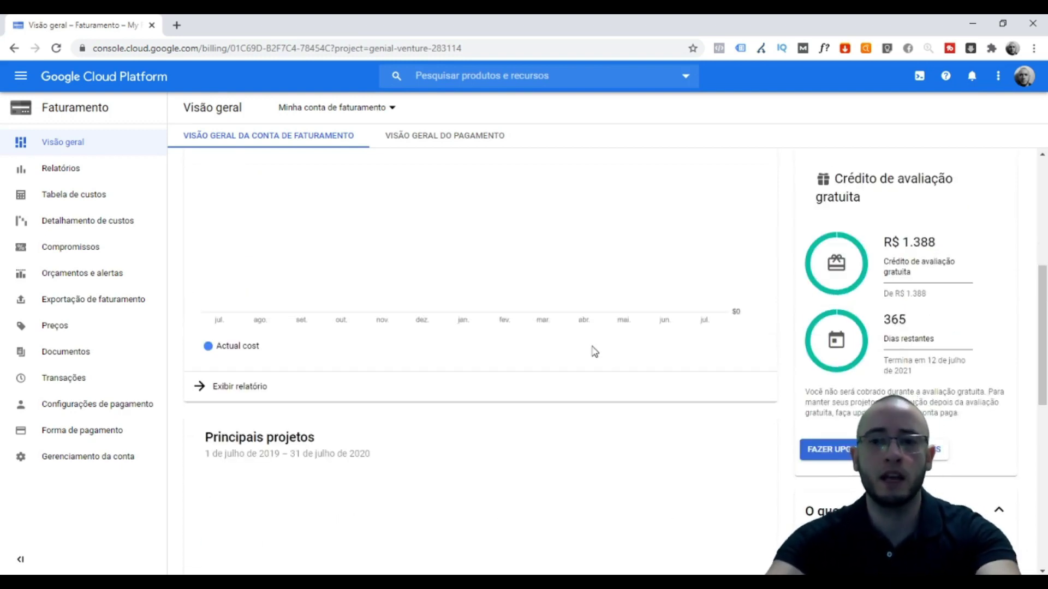
- Upgrade the free-trial billing account to full Google Cloud Platform access
left_click(836, 450)
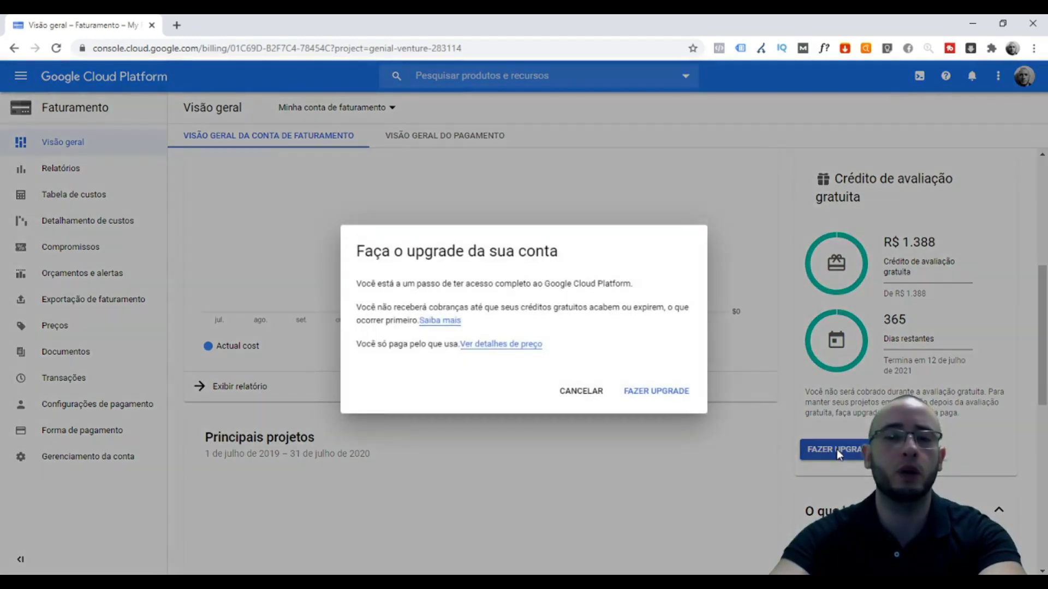
left_click(646, 392)
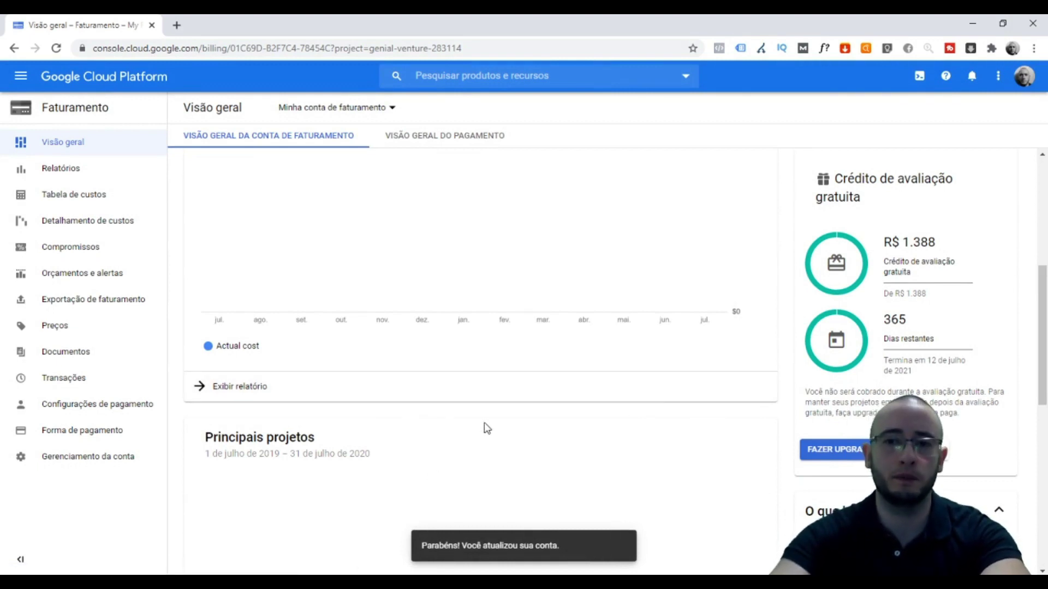
- Open the Compute Engine VM instances list and retry creating the metodoabr instance
left_click(21, 78)
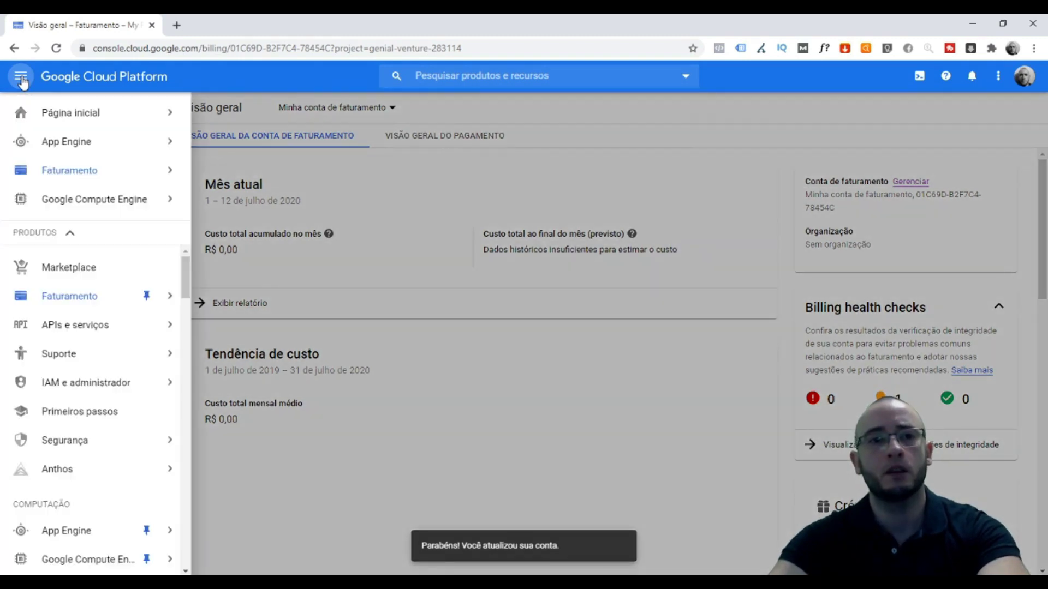
mouse_move(98, 199)
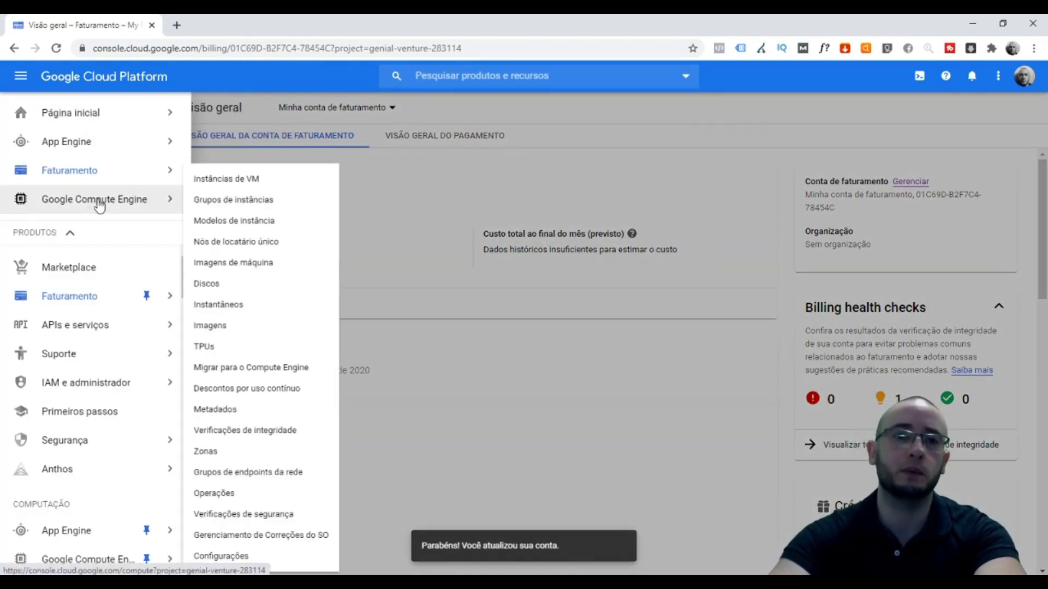
left_click(230, 180)
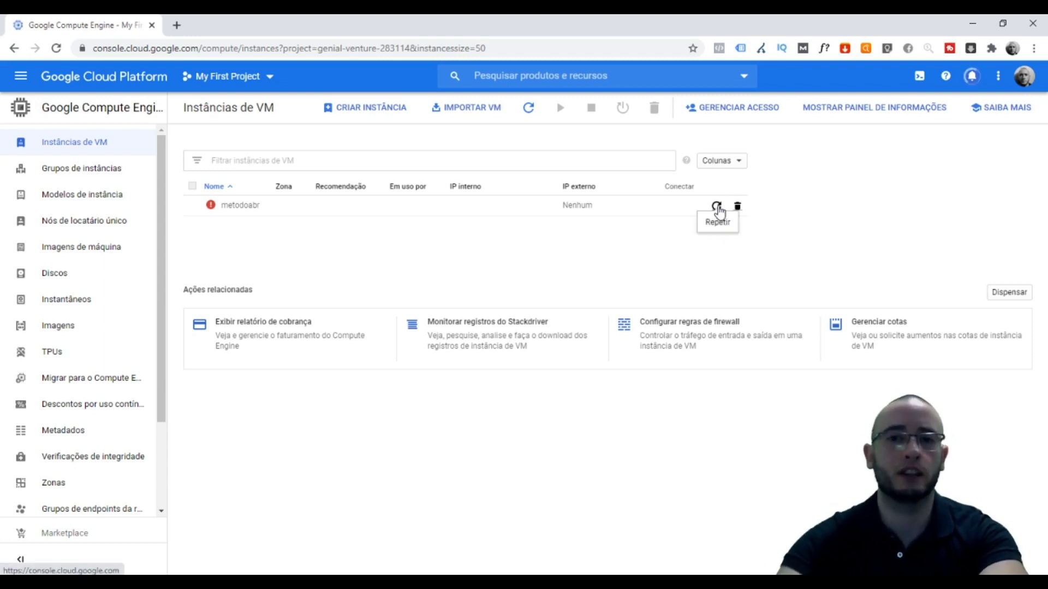
left_click(717, 207)
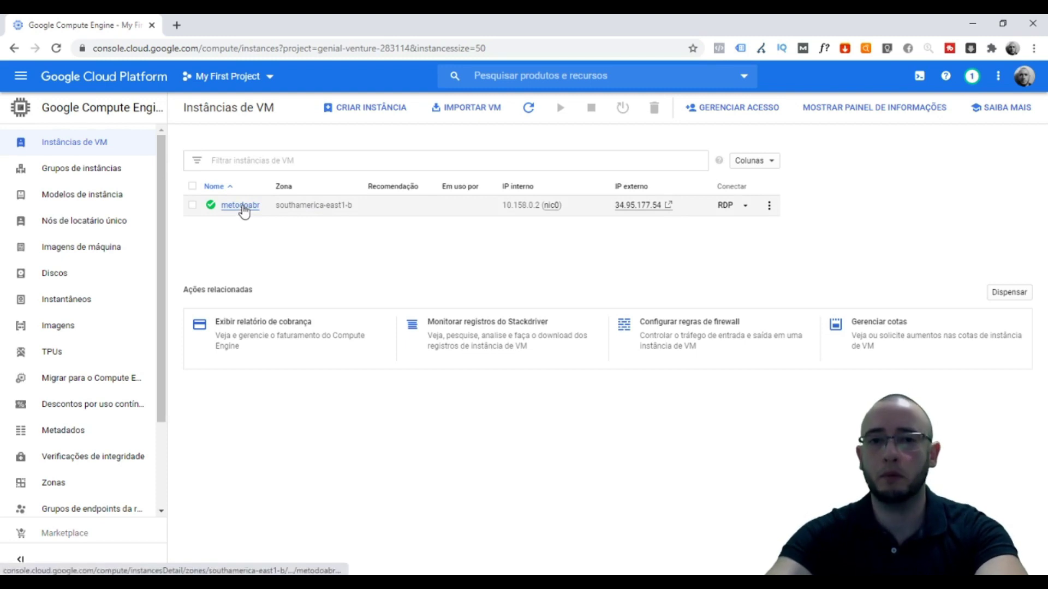
- Stop the metodoabr VM instance and confirm the shutdown
left_click(193, 208)
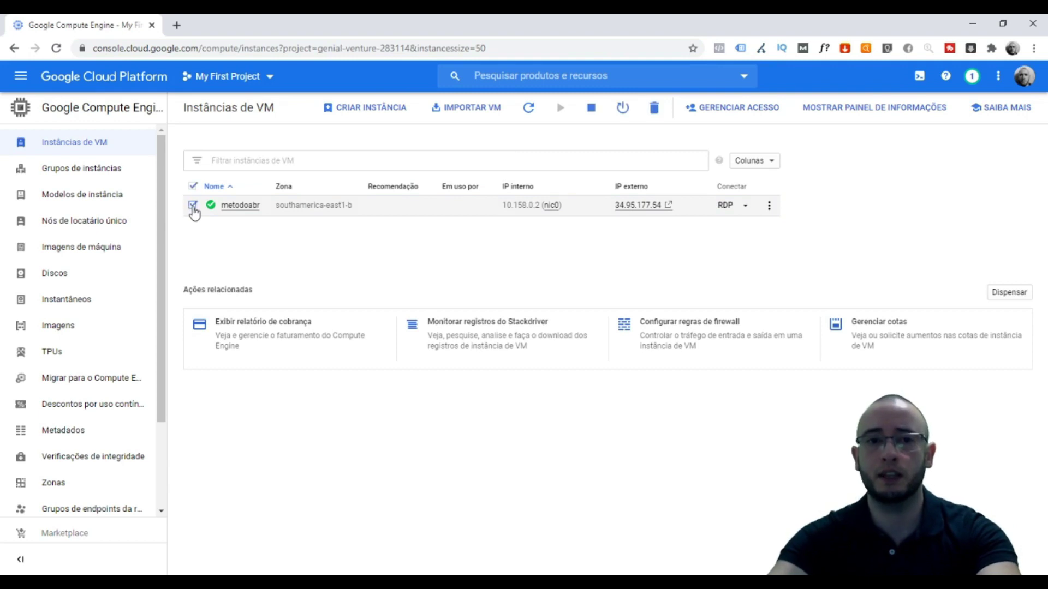
left_click(591, 108)
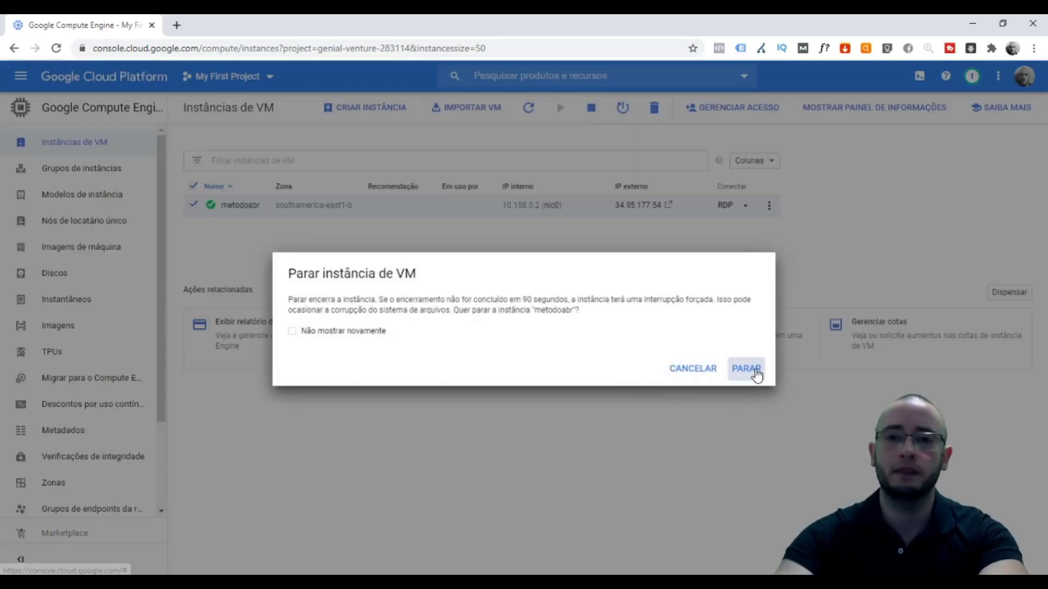
left_click(746, 369)
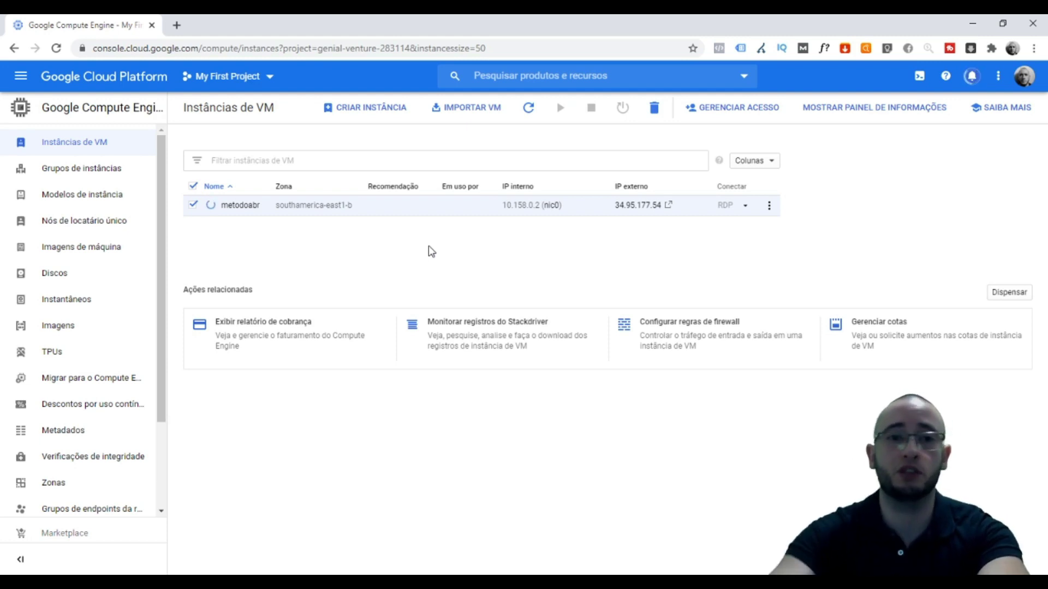
left_click(547, 562)
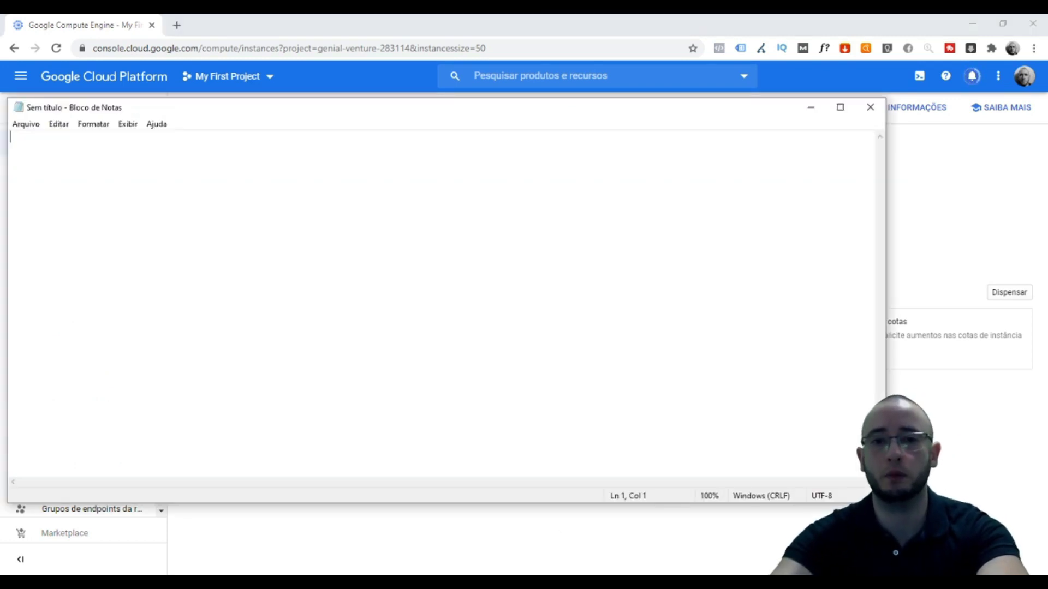
key("alt+Tab")
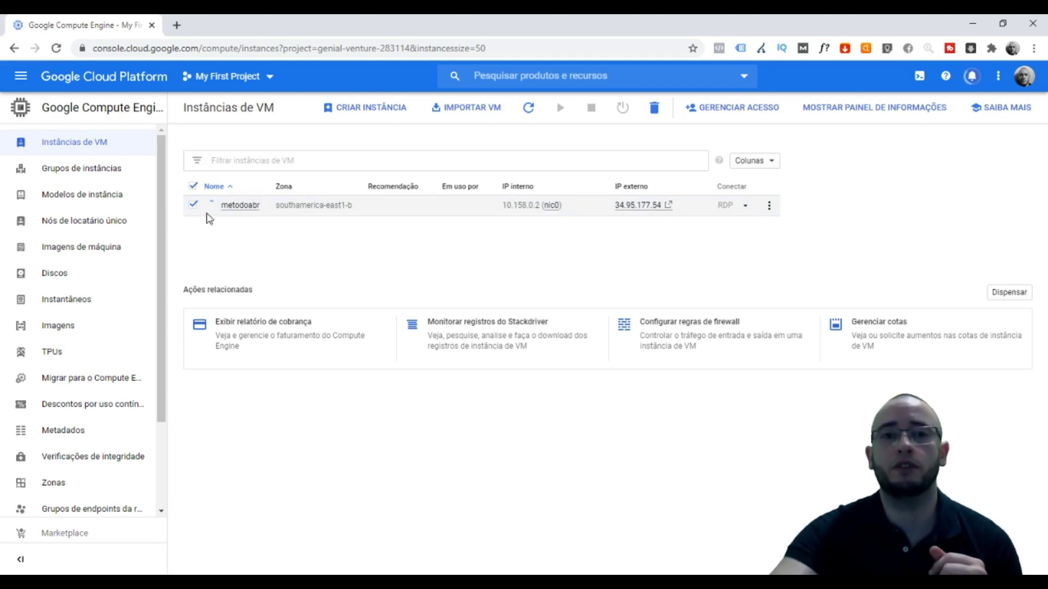
mouse_move(211, 212)
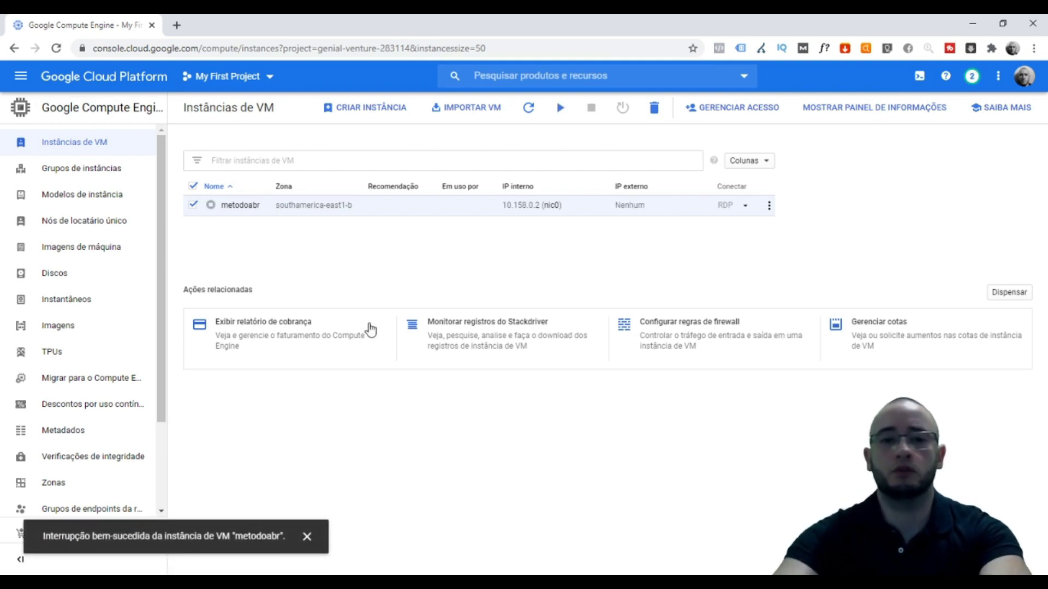
- Open the metodoabr instance's details for editing and expand its nic0 default network interface settings
left_click(192, 206)
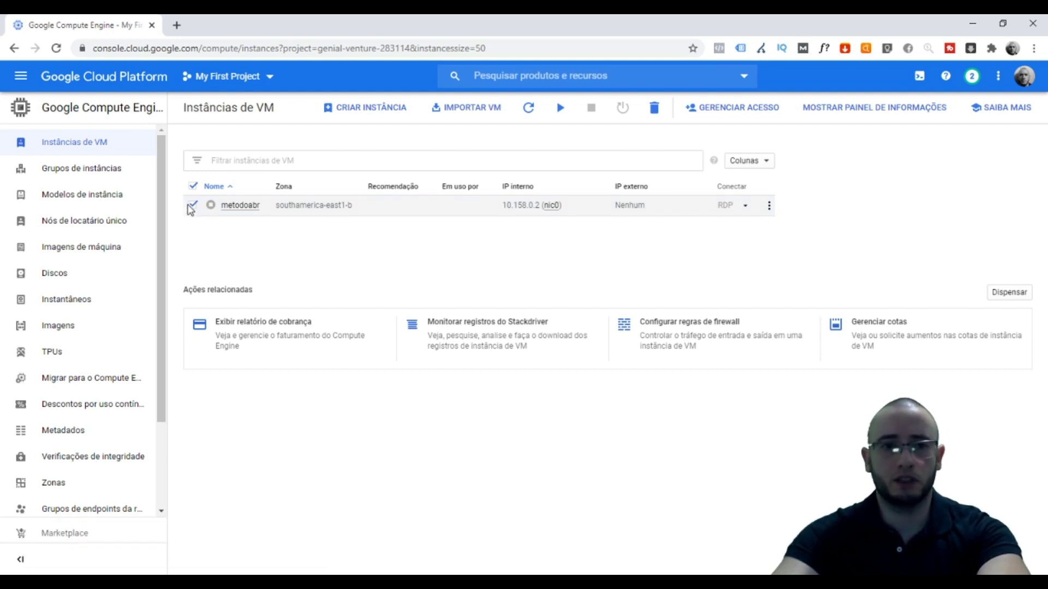
left_click(246, 207)
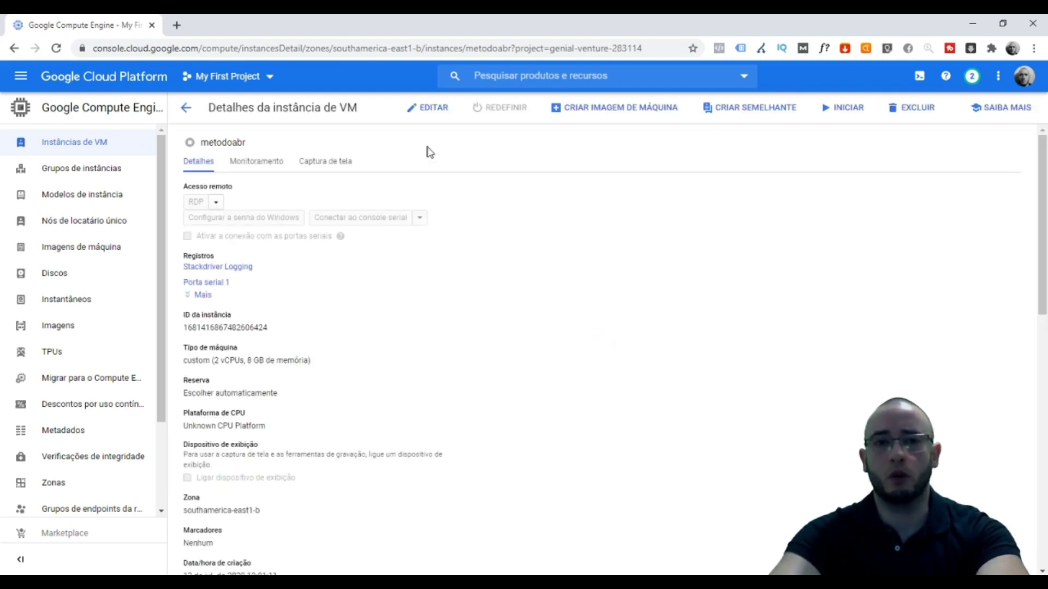
left_click(430, 113)
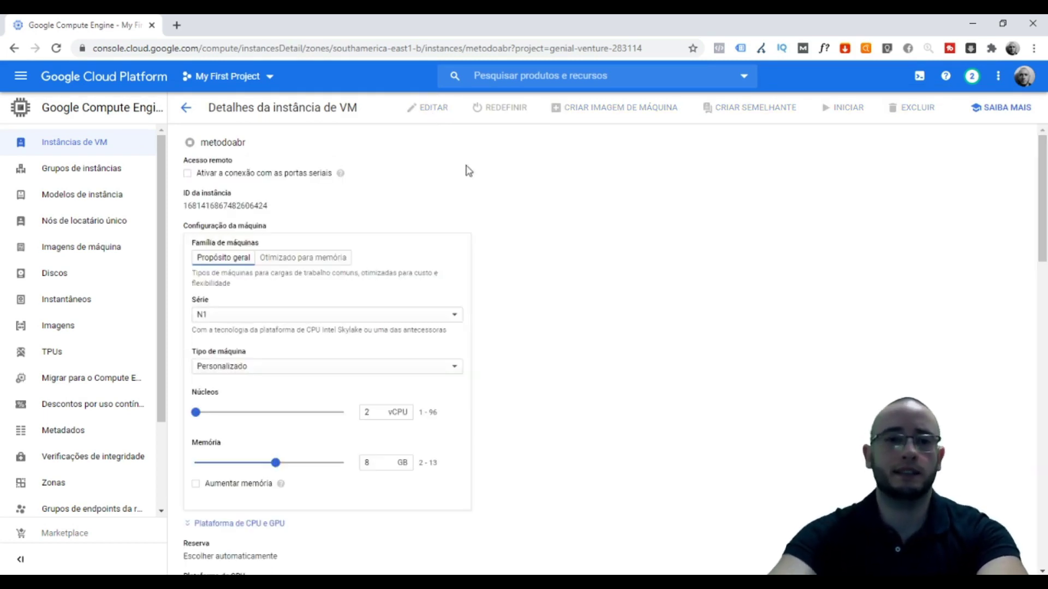
scroll(539, 218, "down", 5)
scroll(583, 247, "down", 1)
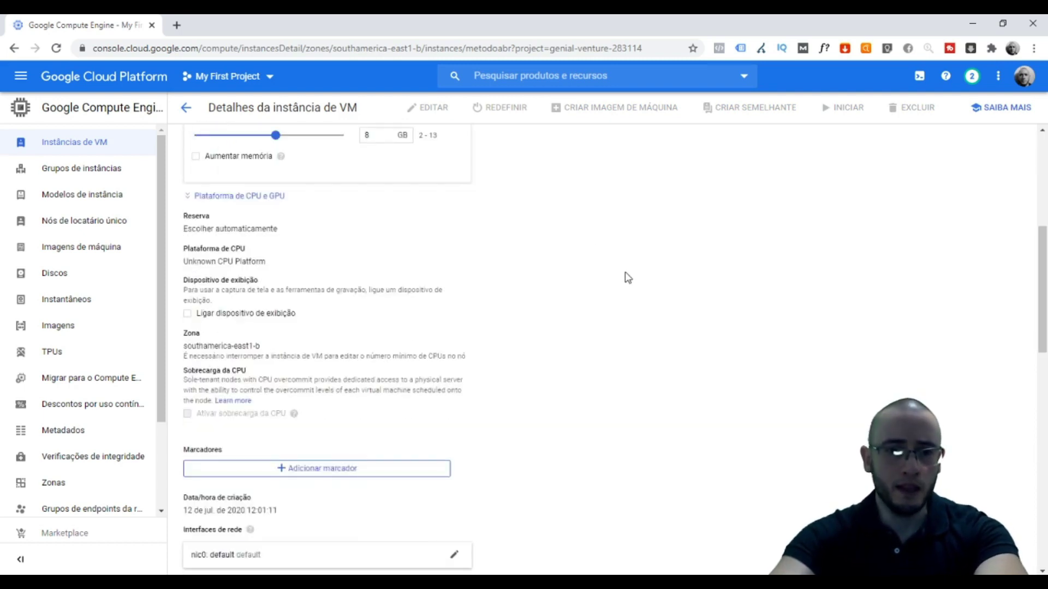
scroll(626, 273, "down", 4)
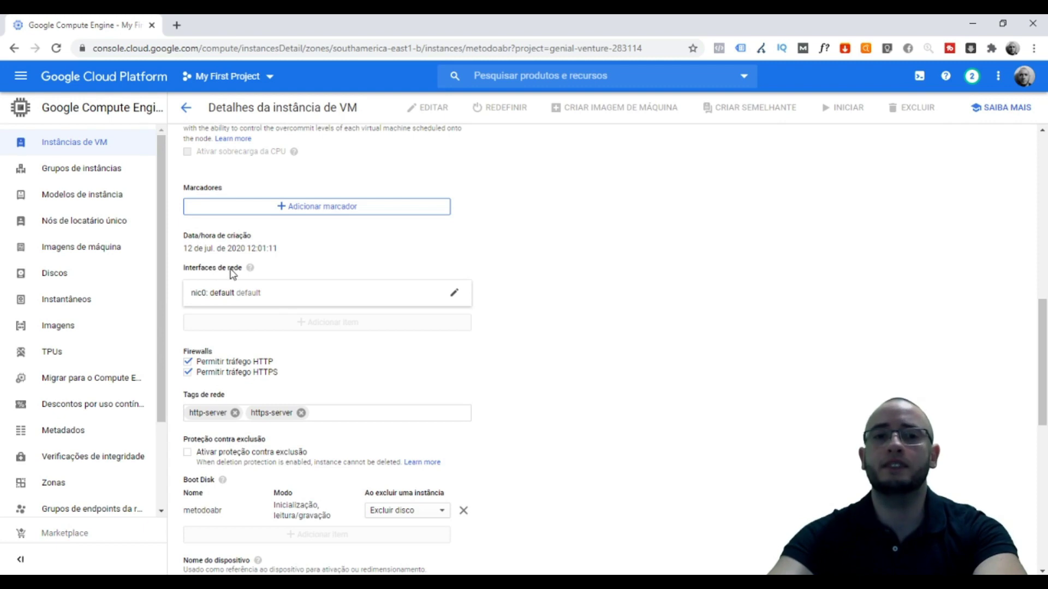
left_click(453, 298)
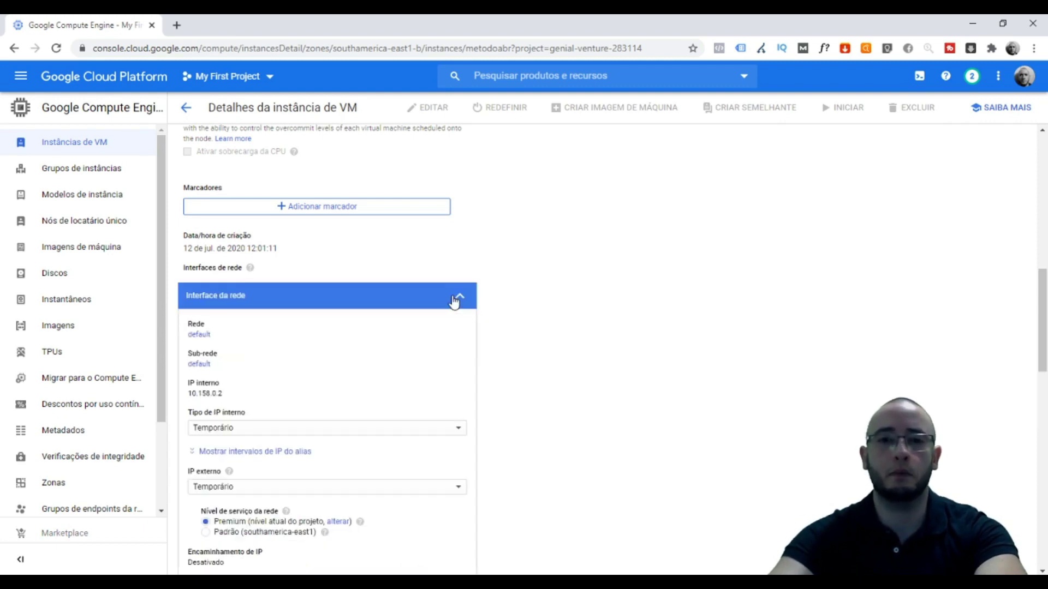
- Reserve a new static external IP address named binary for the network interface, leaving the description empty and the service tier at Premium
scroll(561, 311, "down", 3)
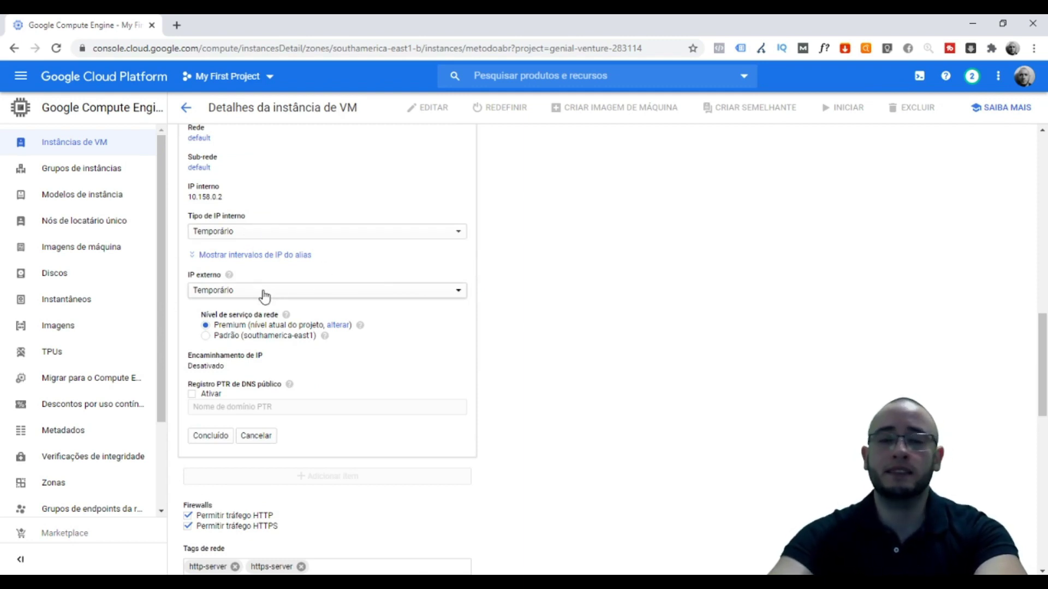
left_click(457, 291)
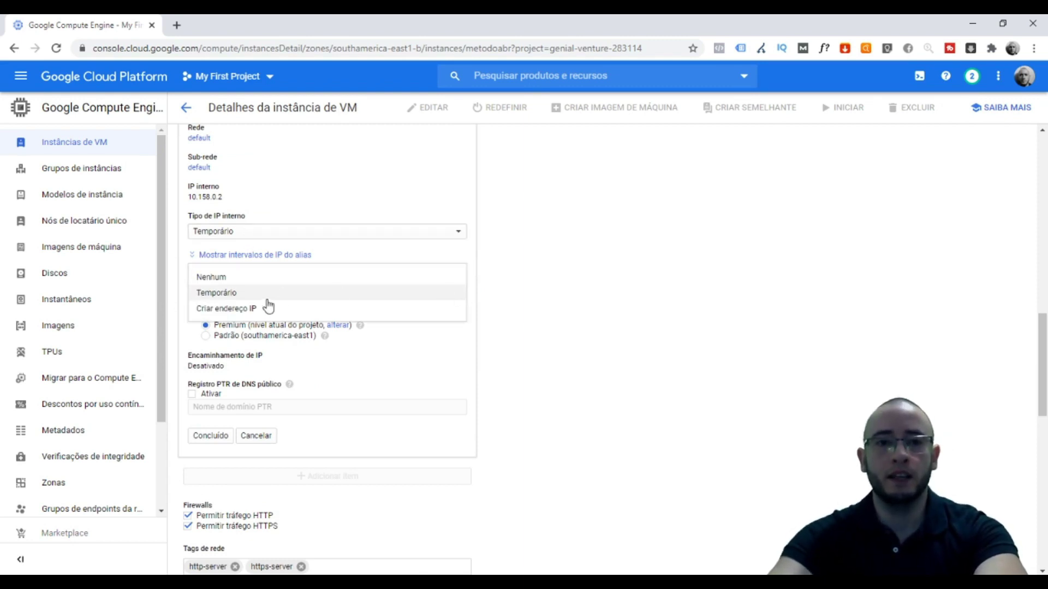
left_click(238, 309)
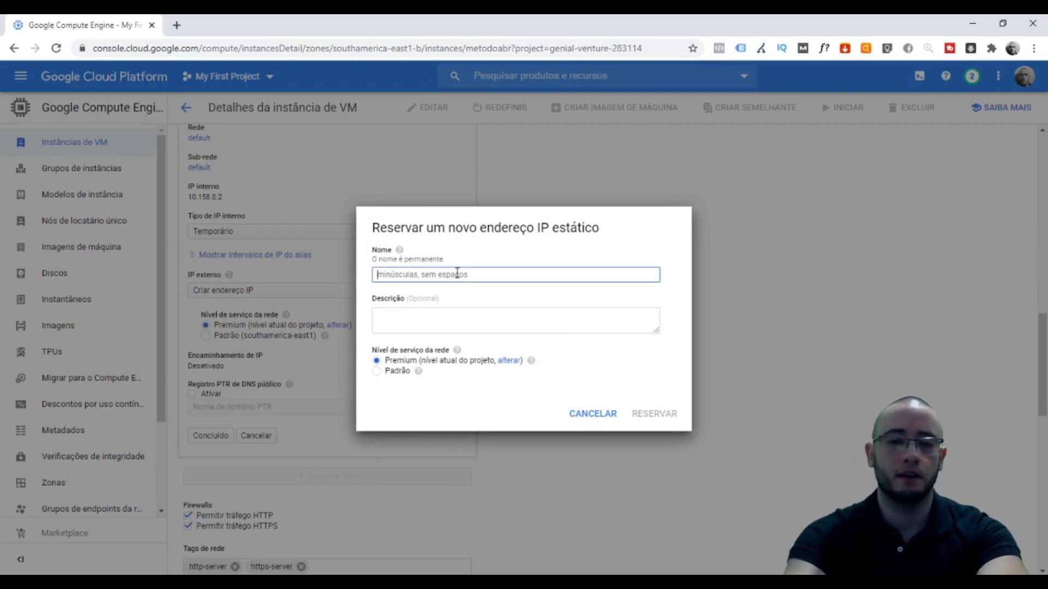
type("Binary")
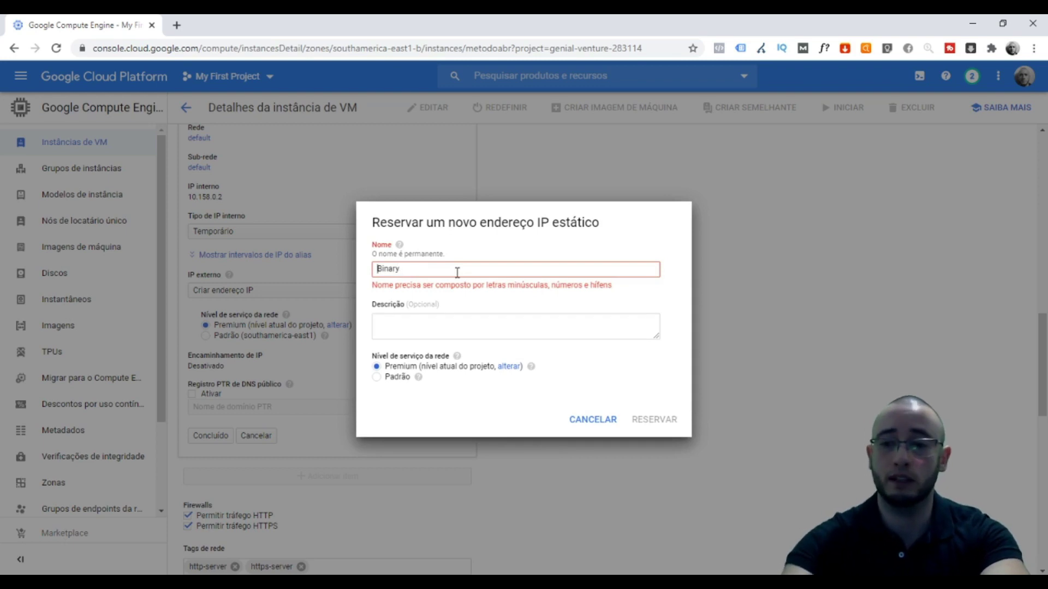
key("Delete")
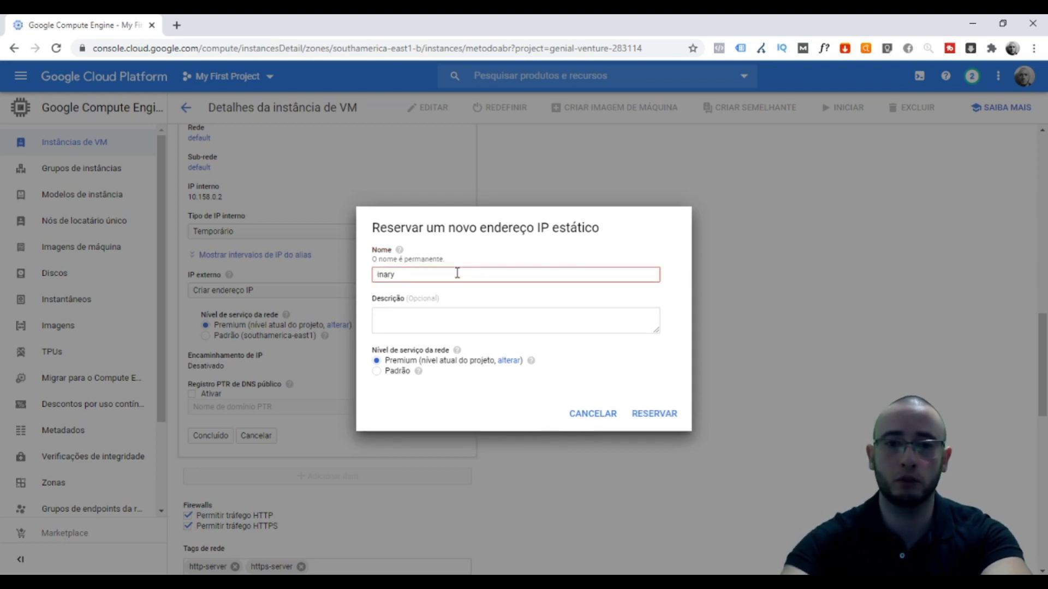
type("b")
left_click(445, 321)
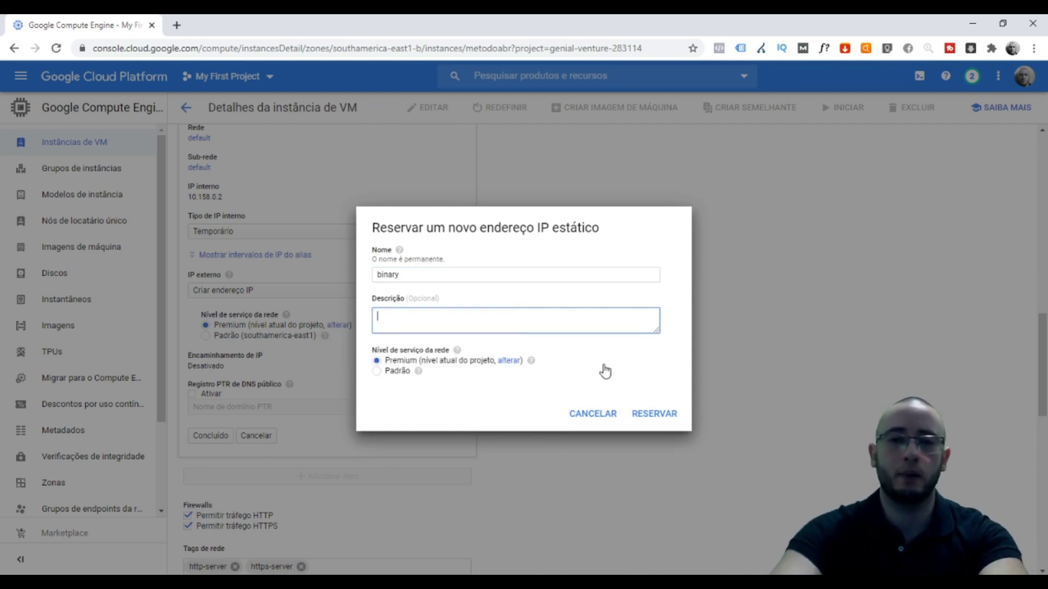
left_click(652, 419)
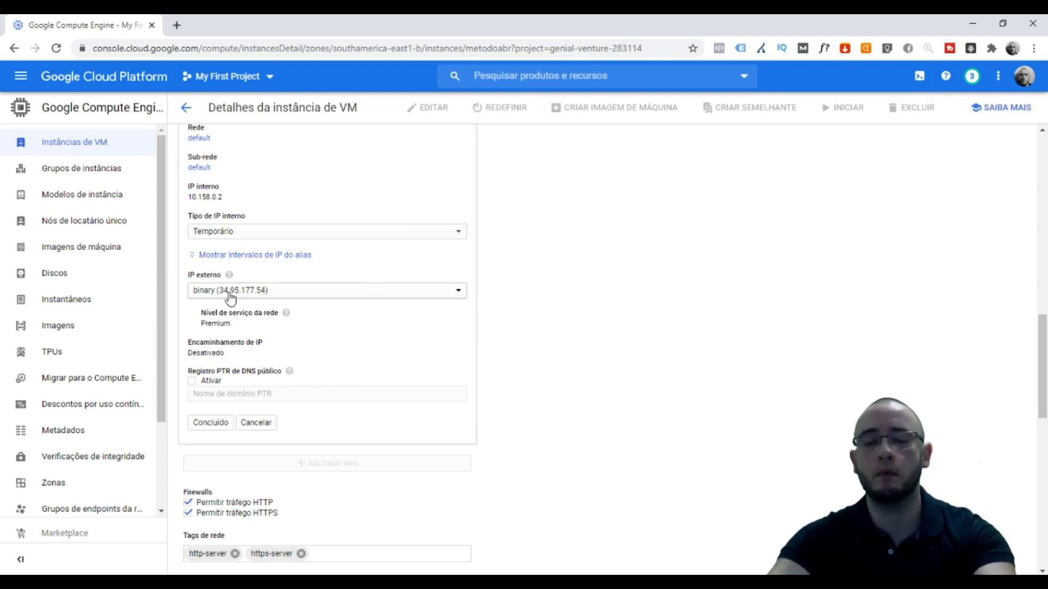
- Apply the network interface change and save the edited metodoabr instance
left_click(210, 423)
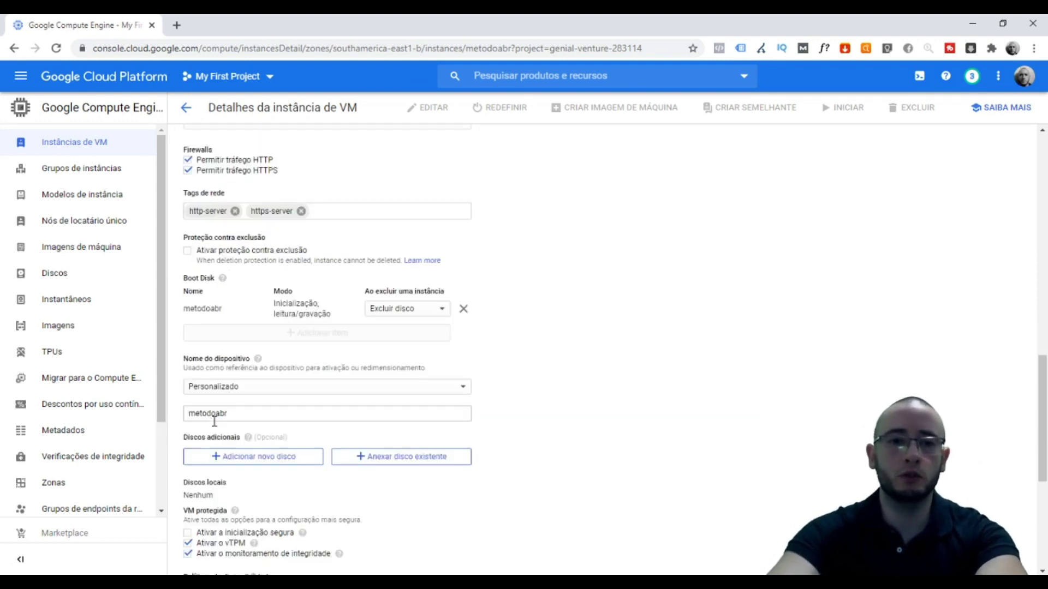
scroll(555, 402, "down", 5)
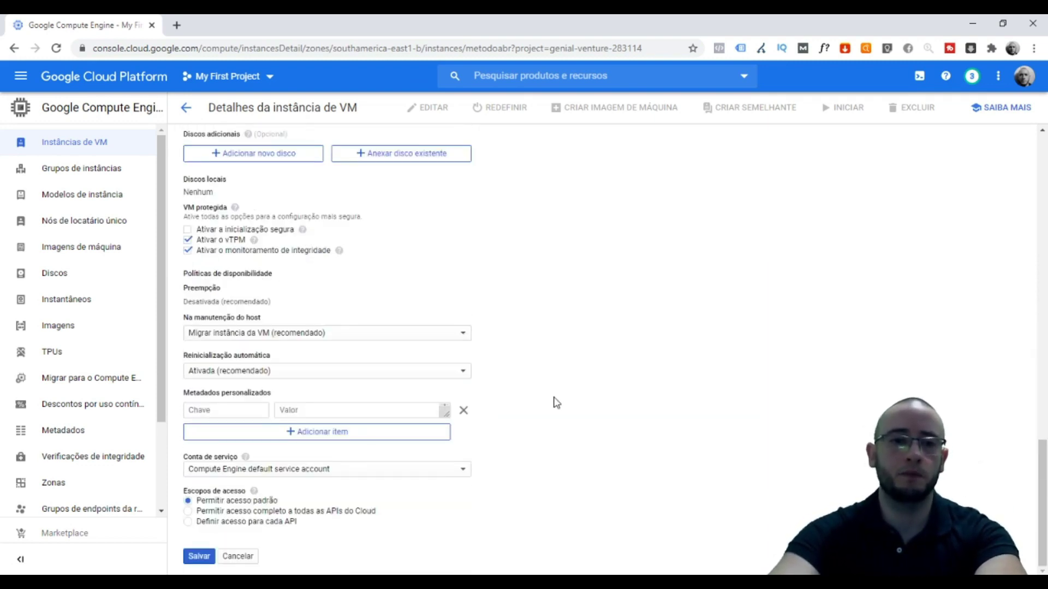
left_click(200, 557)
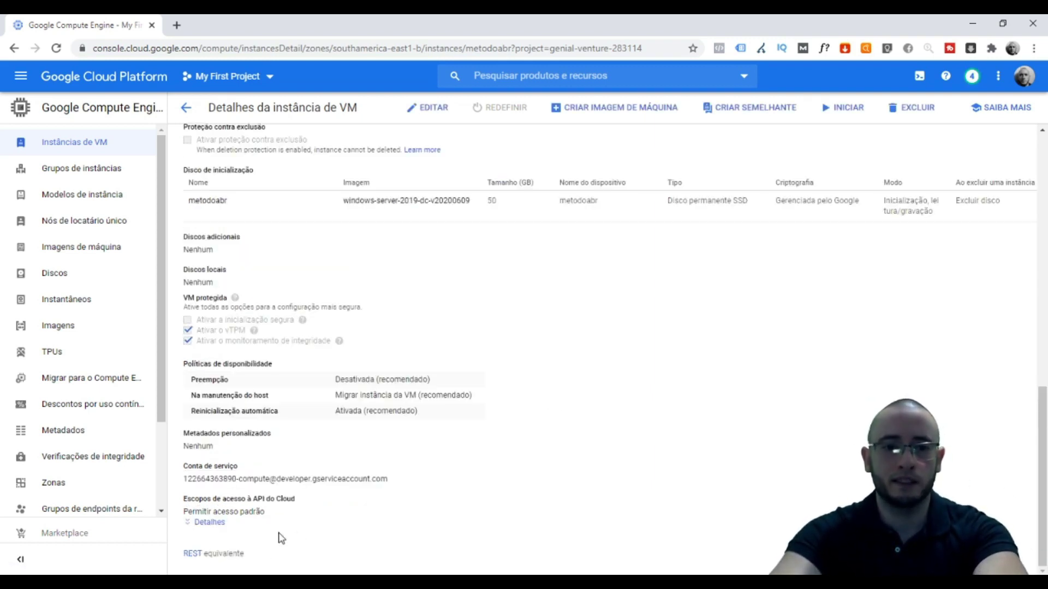
- Return to the VM instances list and start metodoabr, choosing not to show the start confirmation again
scroll(528, 424, "up", 10)
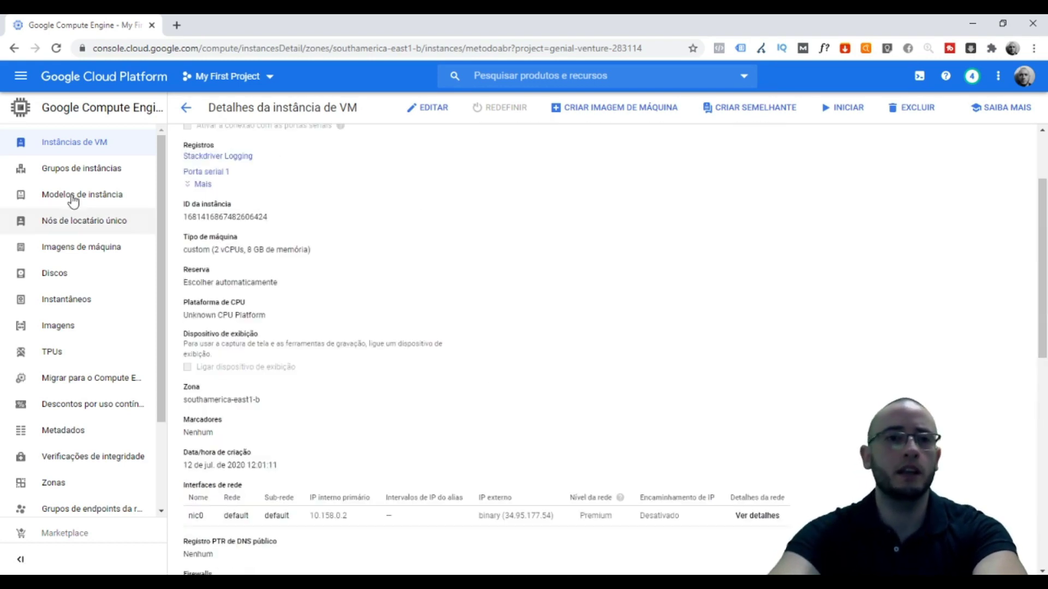
left_click(73, 149)
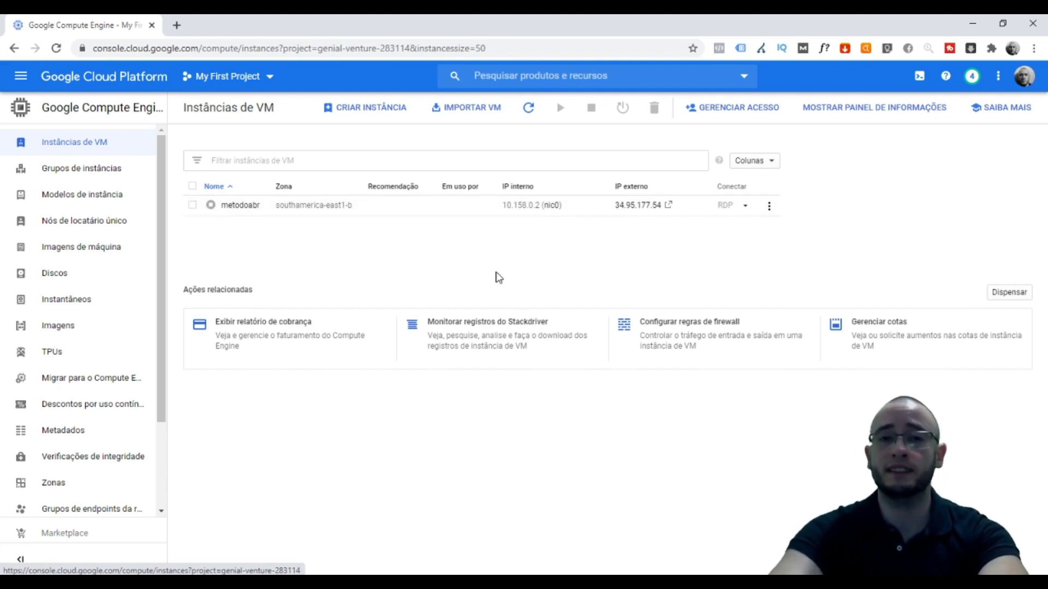
left_click(192, 205)
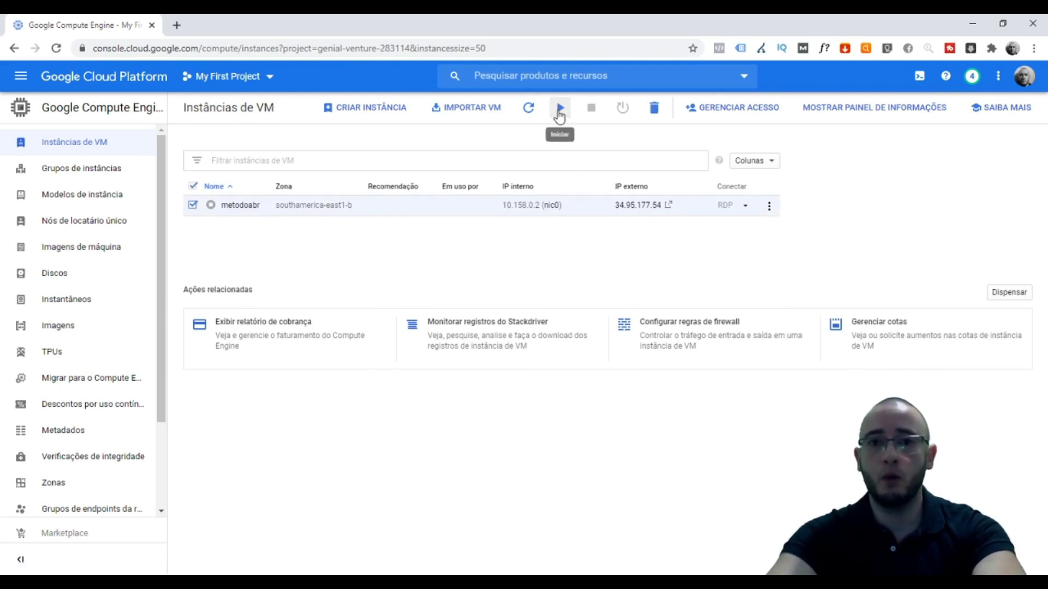
left_click(559, 111)
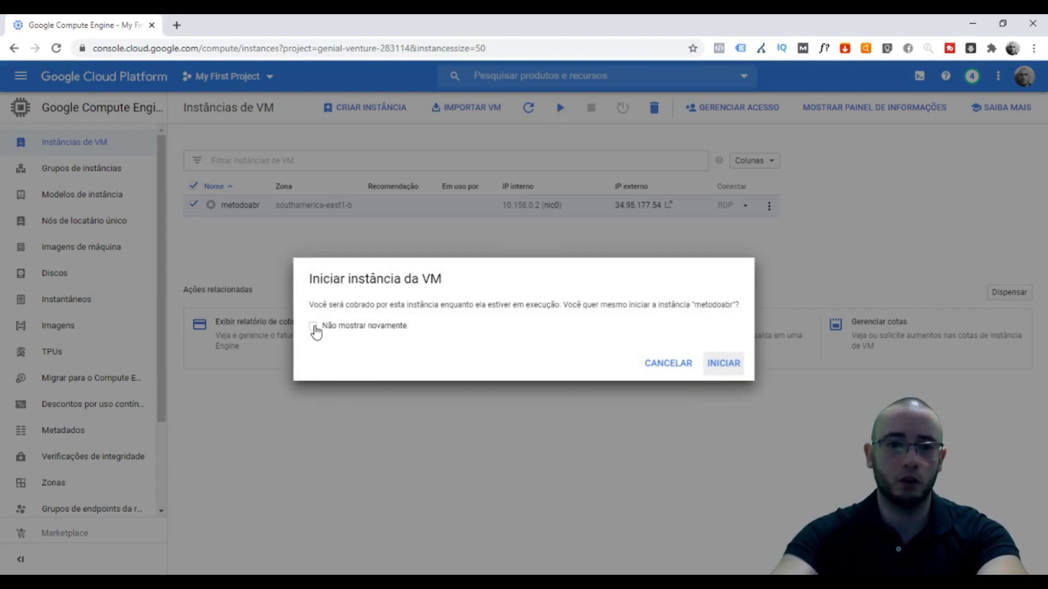
left_click(313, 325)
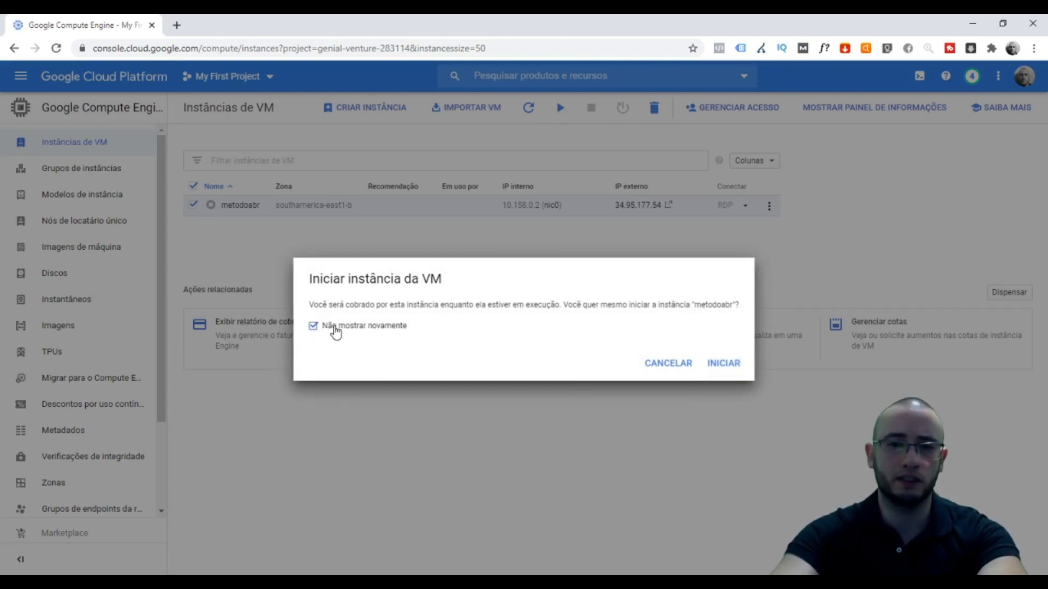
left_click(721, 364)
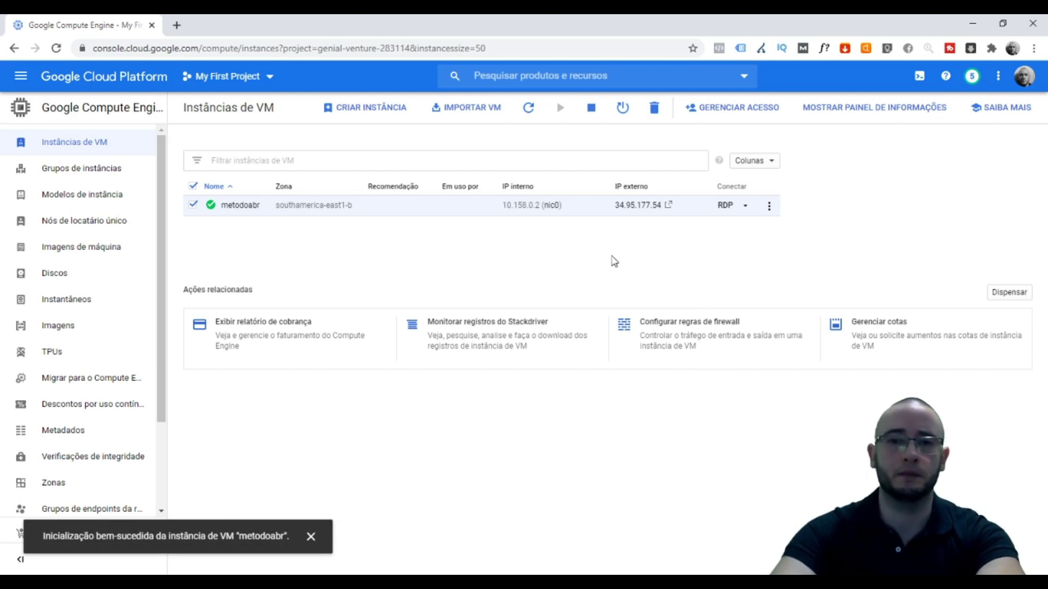
- Generate a new Windows password for the user name administrador on the metodoabr instance
left_click(745, 207)
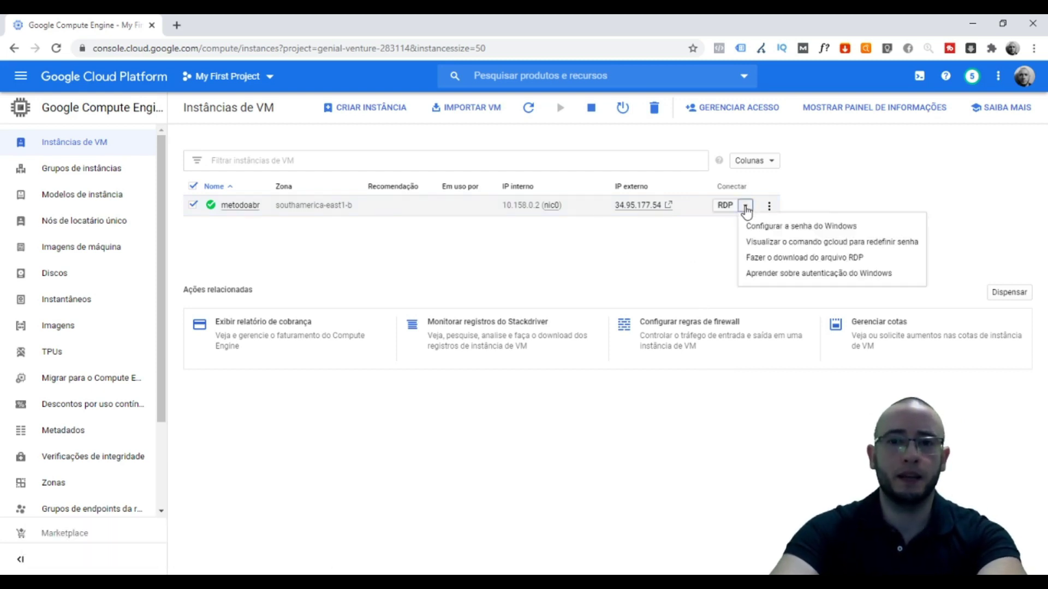
left_click(774, 227)
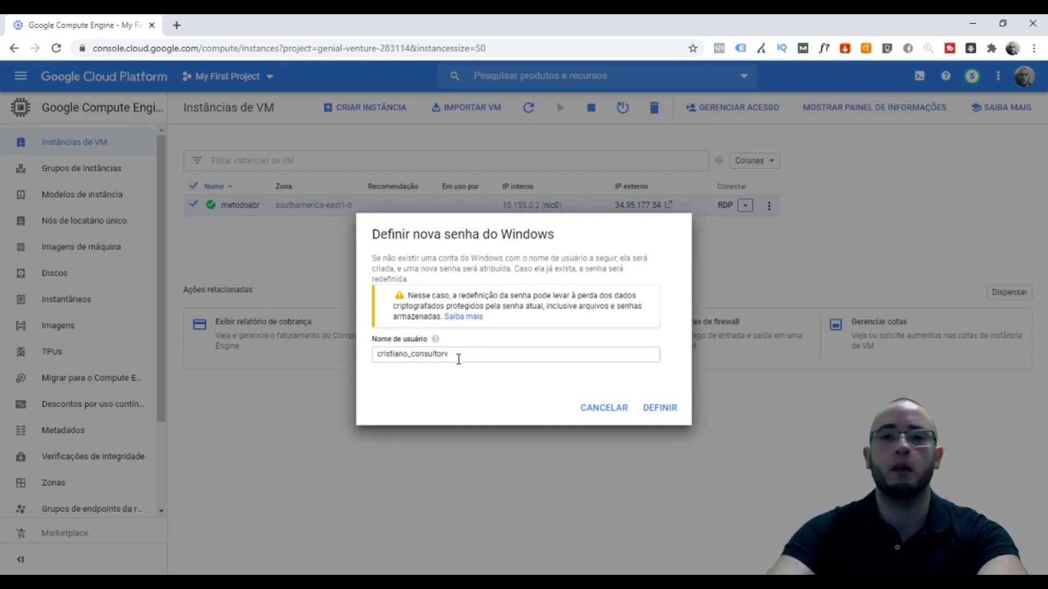
left_click_drag(459, 359, 328, 363)
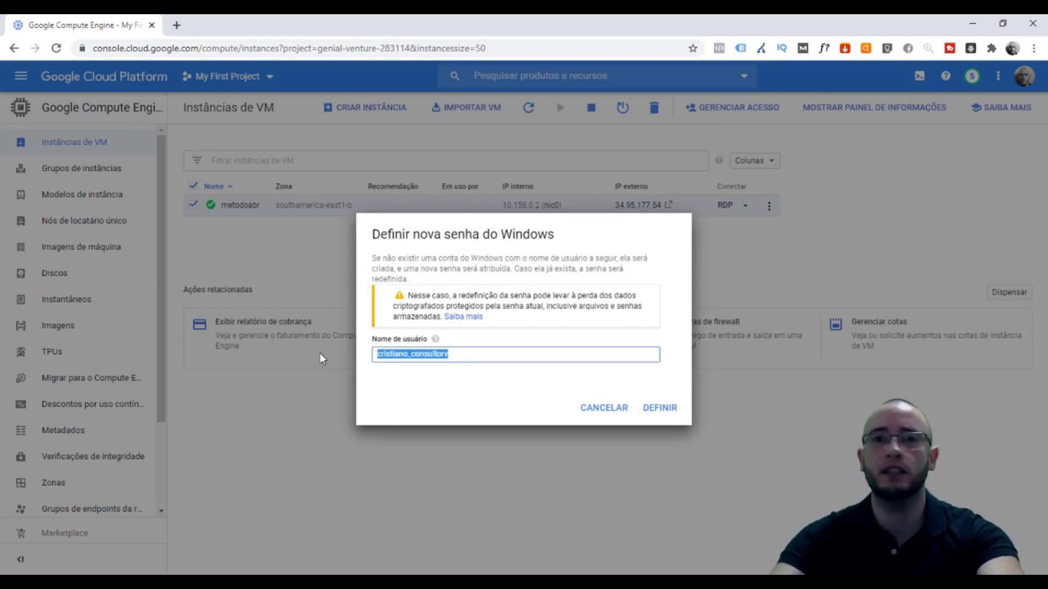
type("admi")
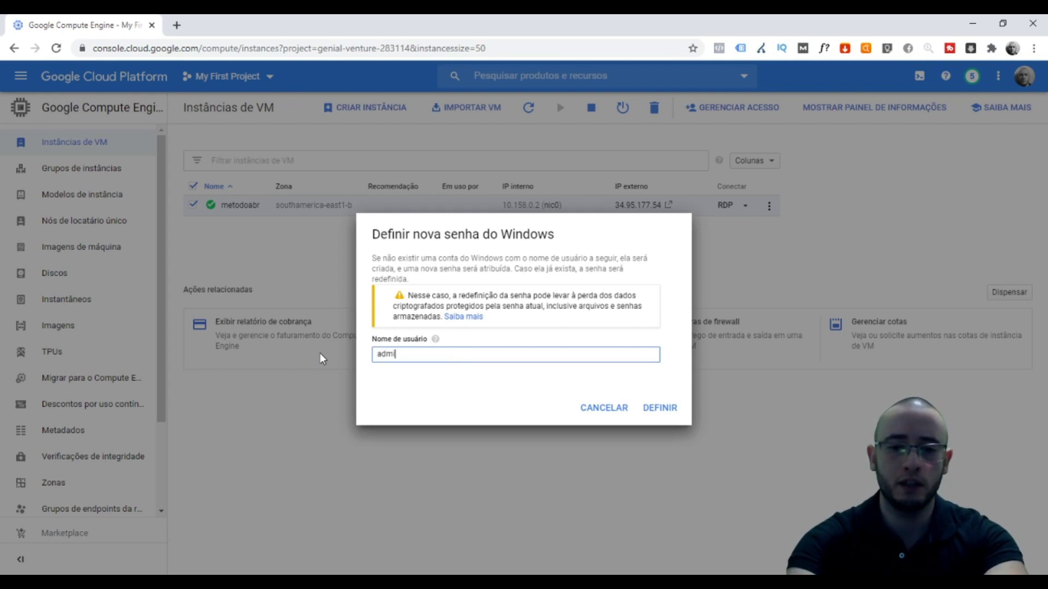
type("nin")
type("strador")
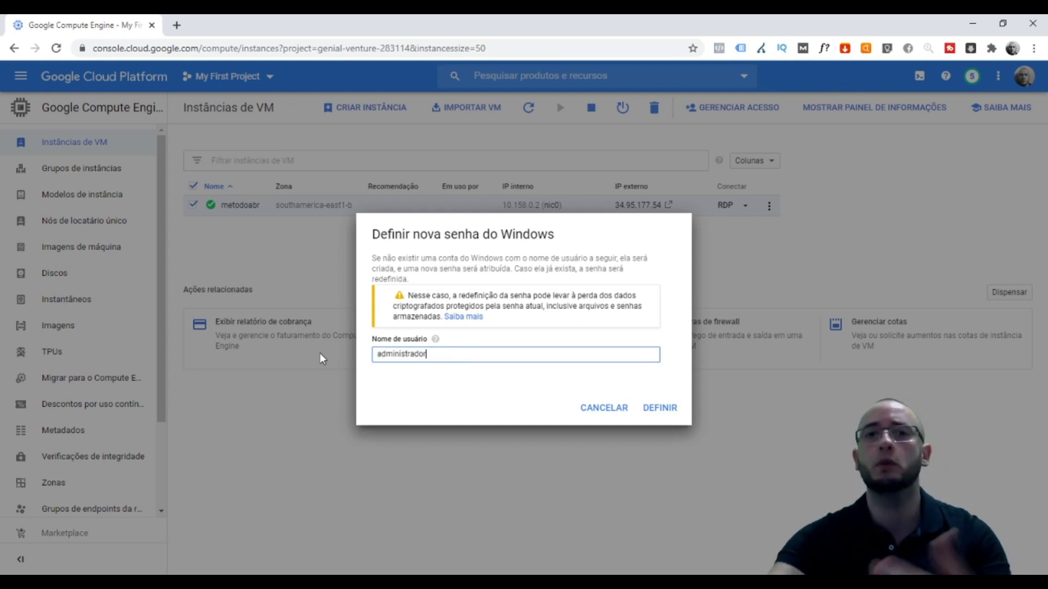
left_click(659, 408)
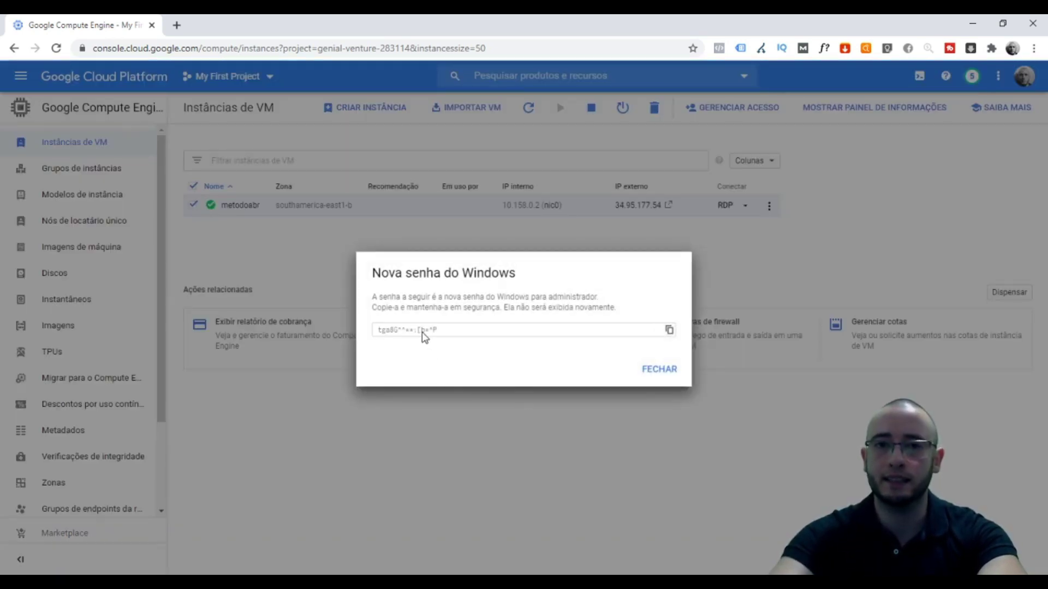
- Copy the generated Windows password and paste it into the blank Notepad document
left_click(422, 337)
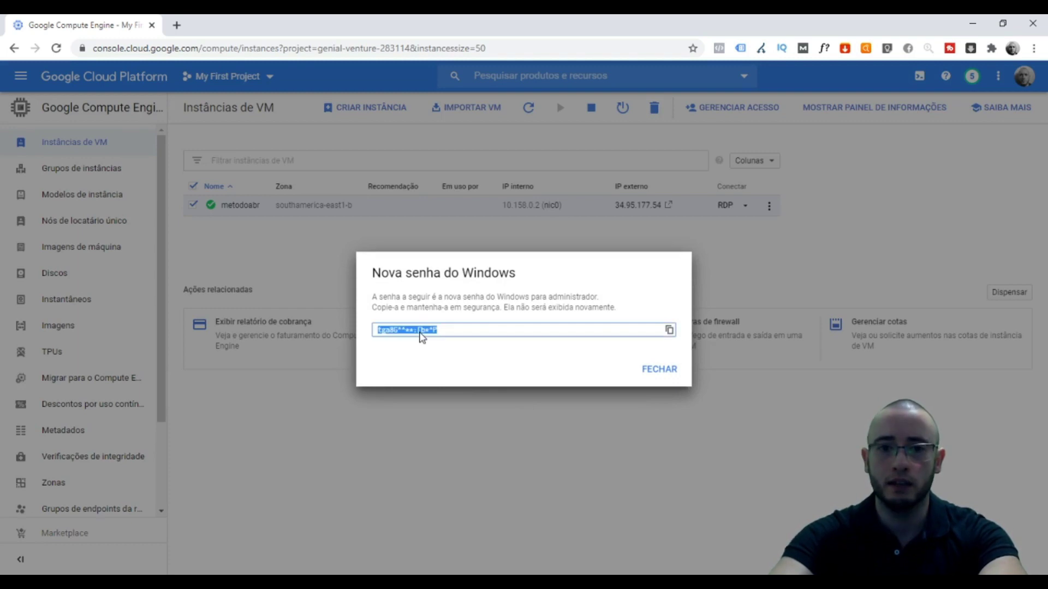
left_click(670, 332)
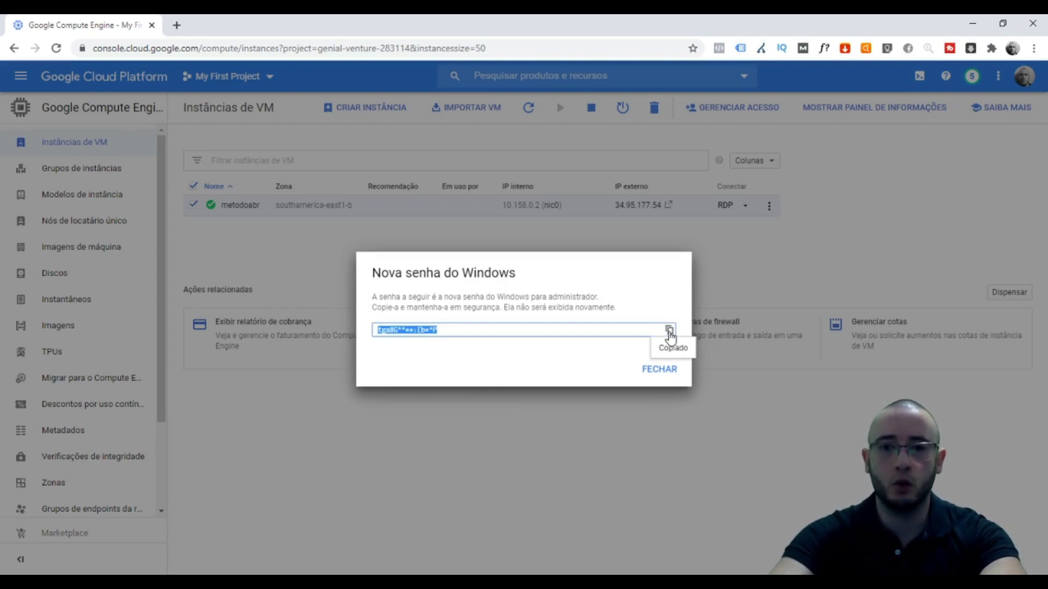
key("alt+Tab")
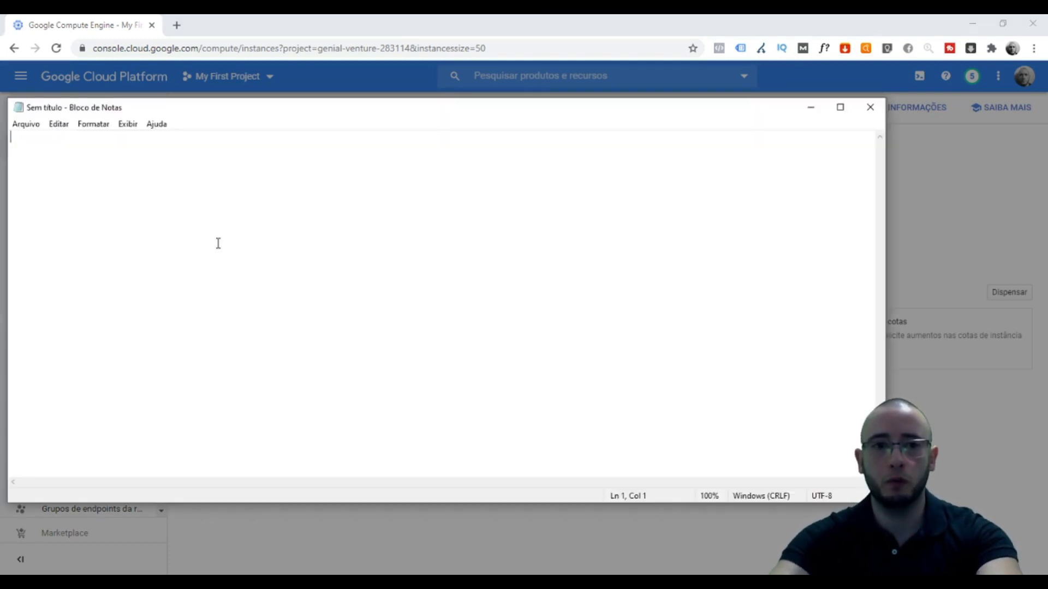
key("ctrl+v")
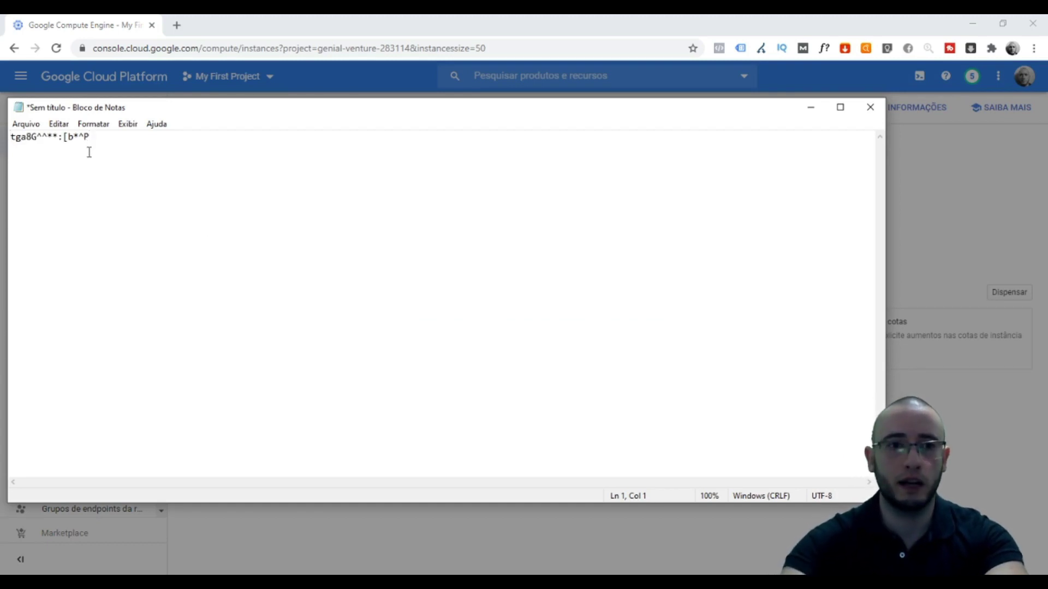
- Add the user name administrador on a line above the password in the notes, and dismiss the new-password dialog
key("Return")
key("Up")
type("ad")
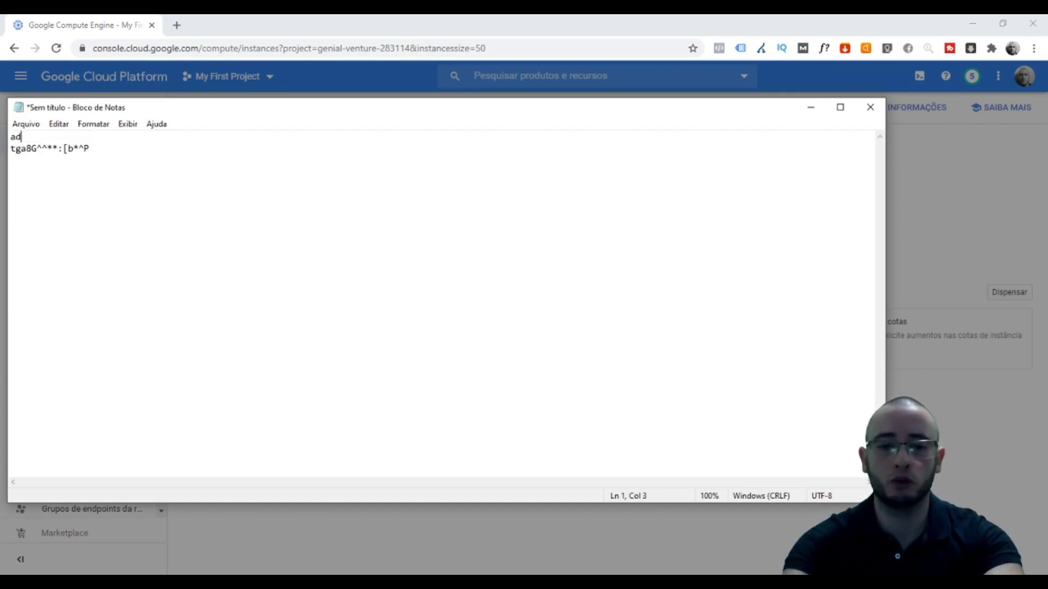
type("ministrador")
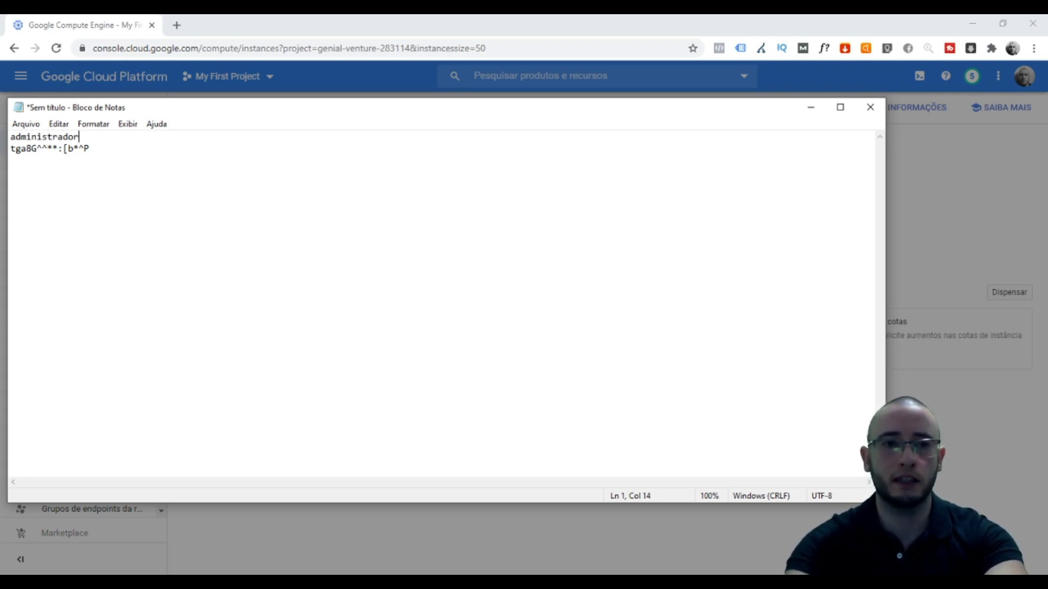
left_click(822, 111)
left_click(657, 371)
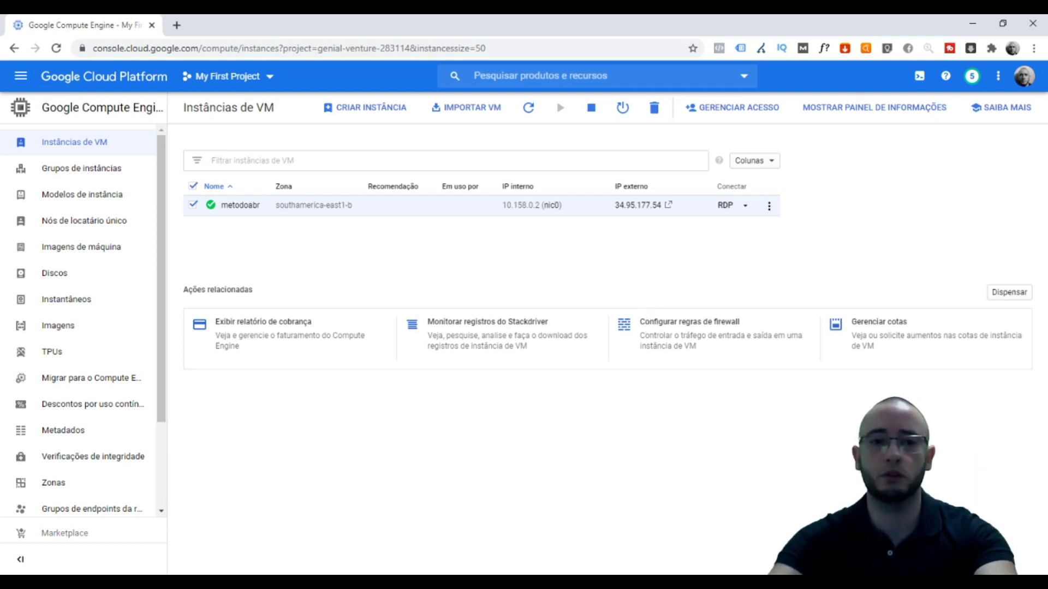
- Open Windows Remote Desktop Connection with its full options shown, and check the login details saved in Notepad
key("super")
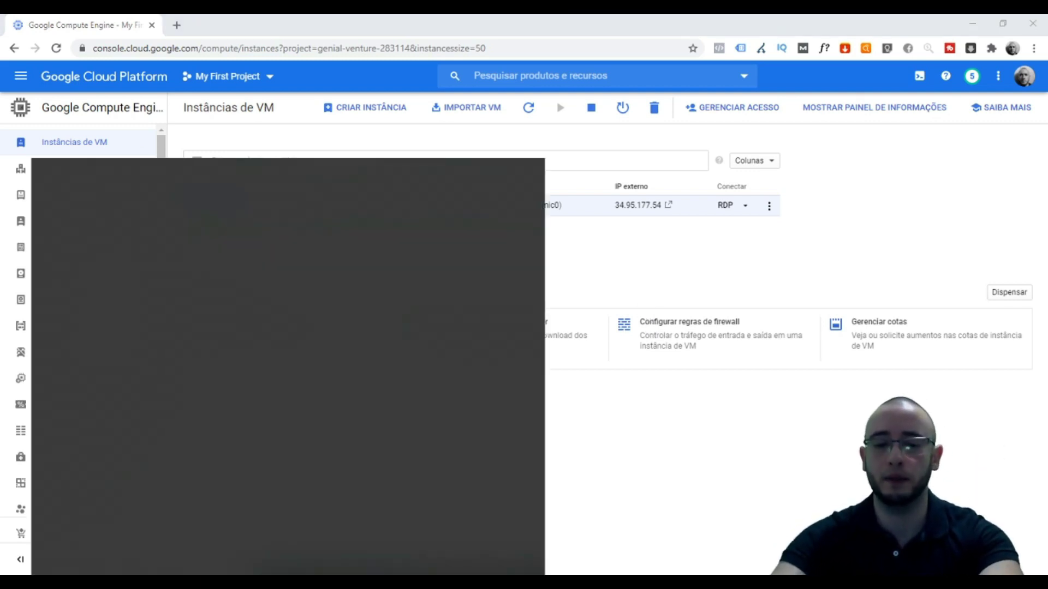
type("conexao")
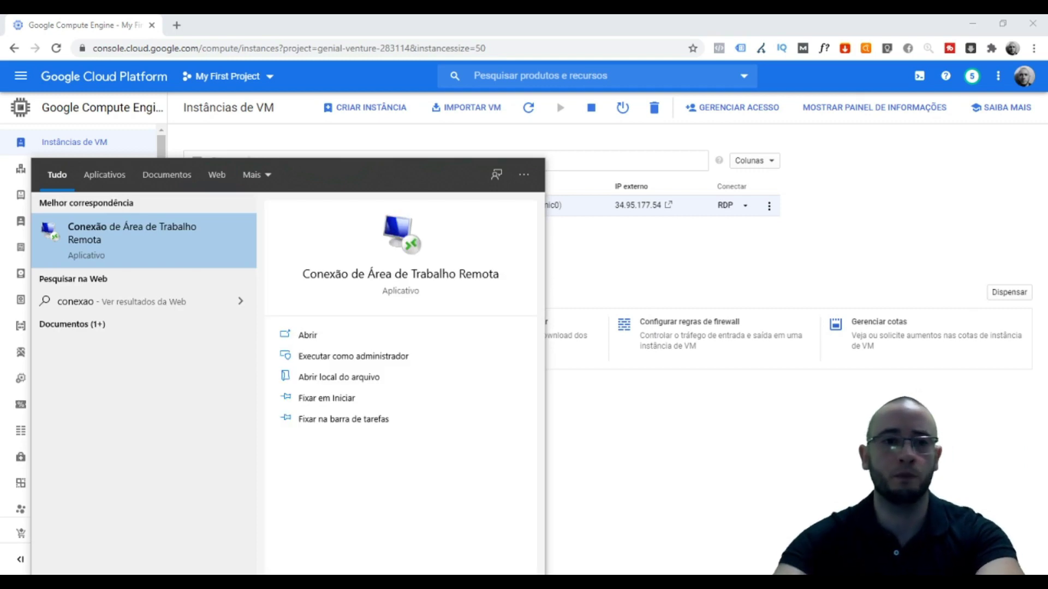
left_click(140, 244)
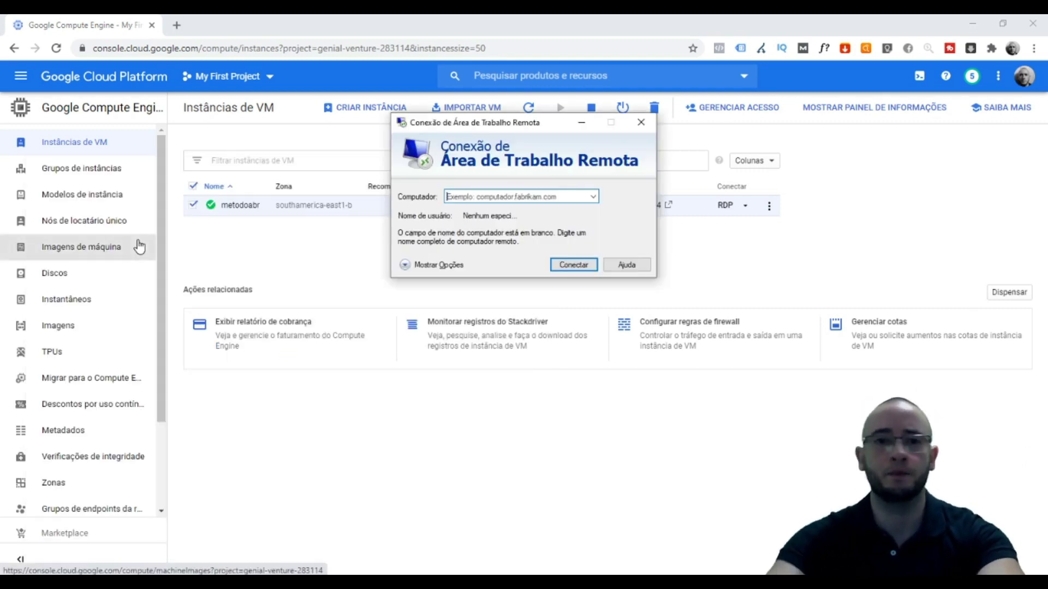
left_click_drag(473, 125, 261, 128)
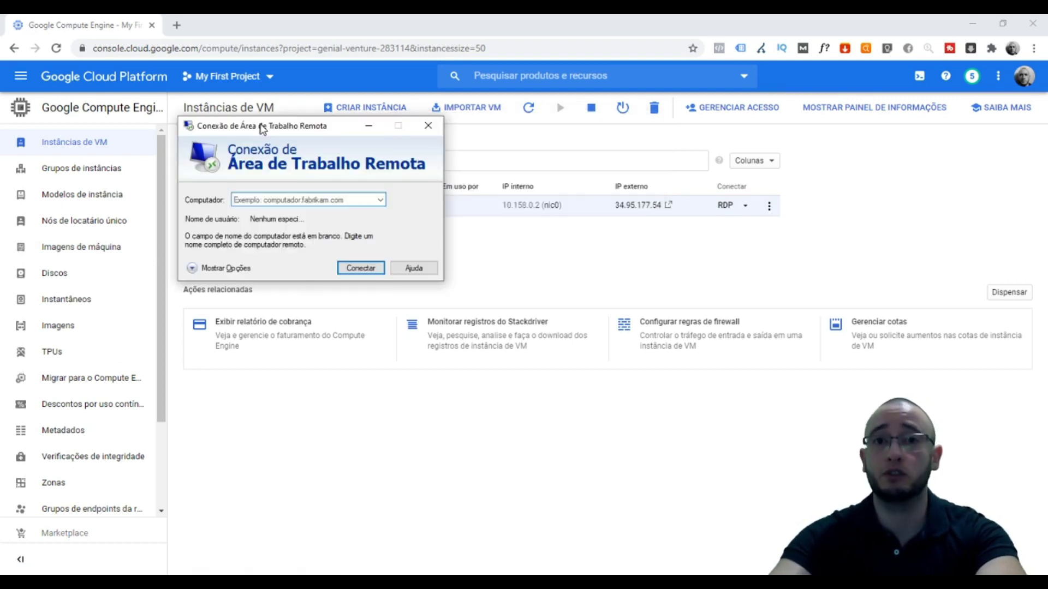
left_click(192, 269)
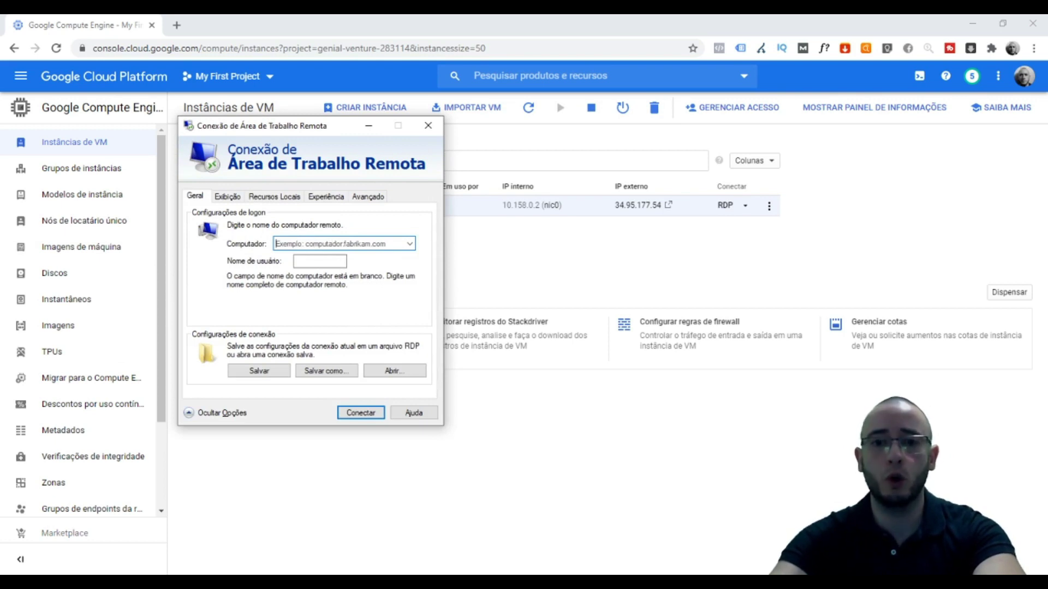
key("alt+Tab")
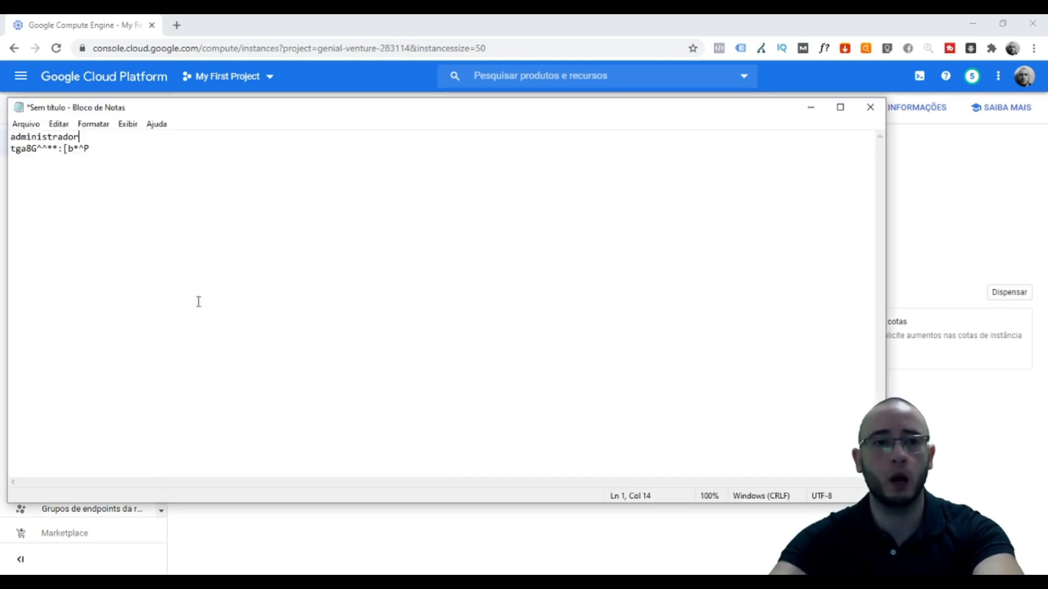
left_click(812, 109)
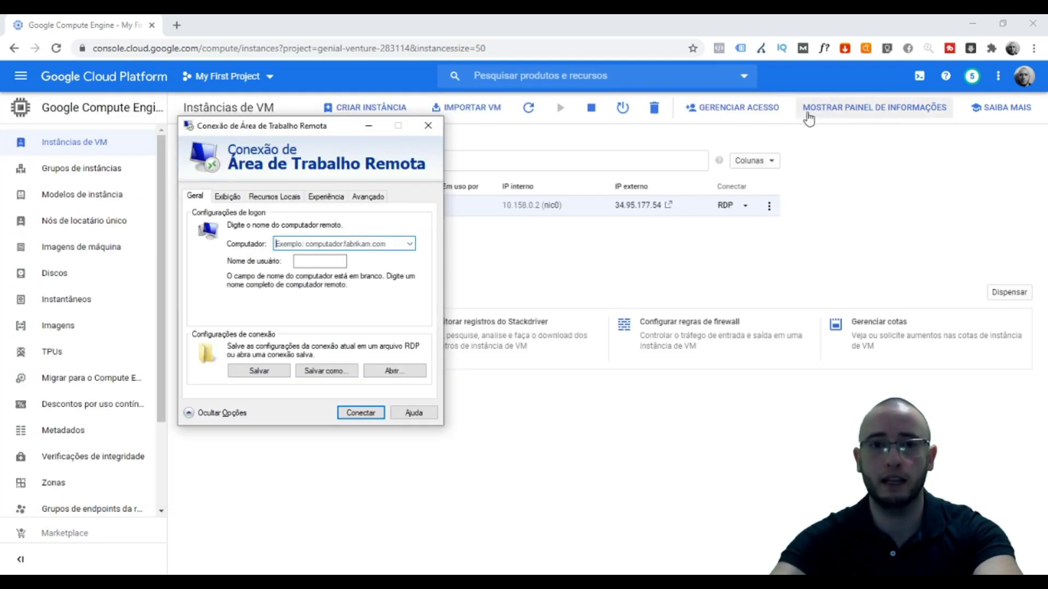
- Record metodoabr's external IP 34.95.177.54 in Notepad on a new first line above the user name
left_click(621, 209)
left_click_drag(622, 208, 662, 208)
left_click(663, 207)
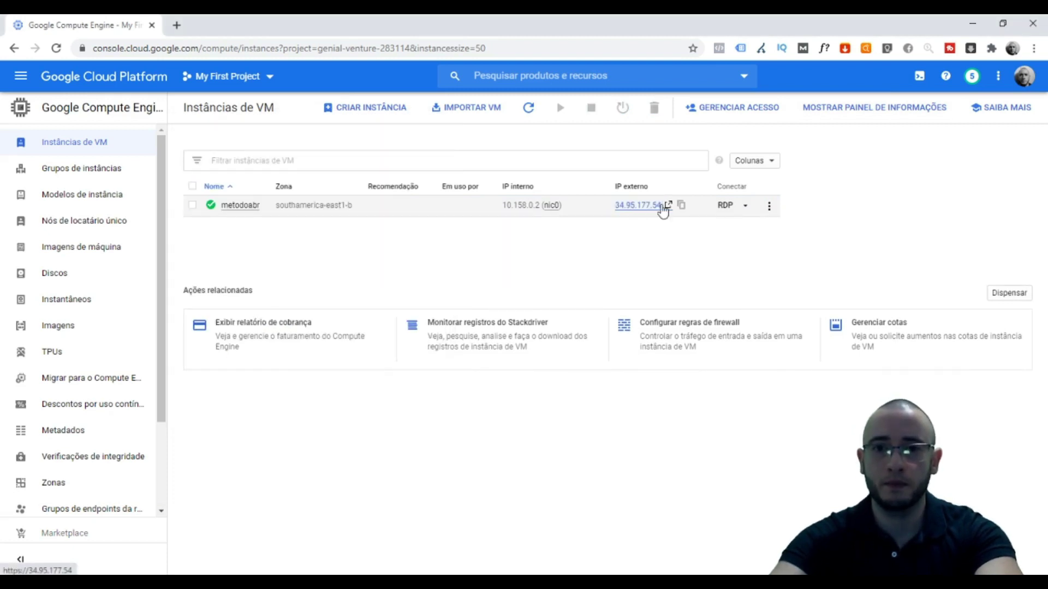
key("alt+Tab")
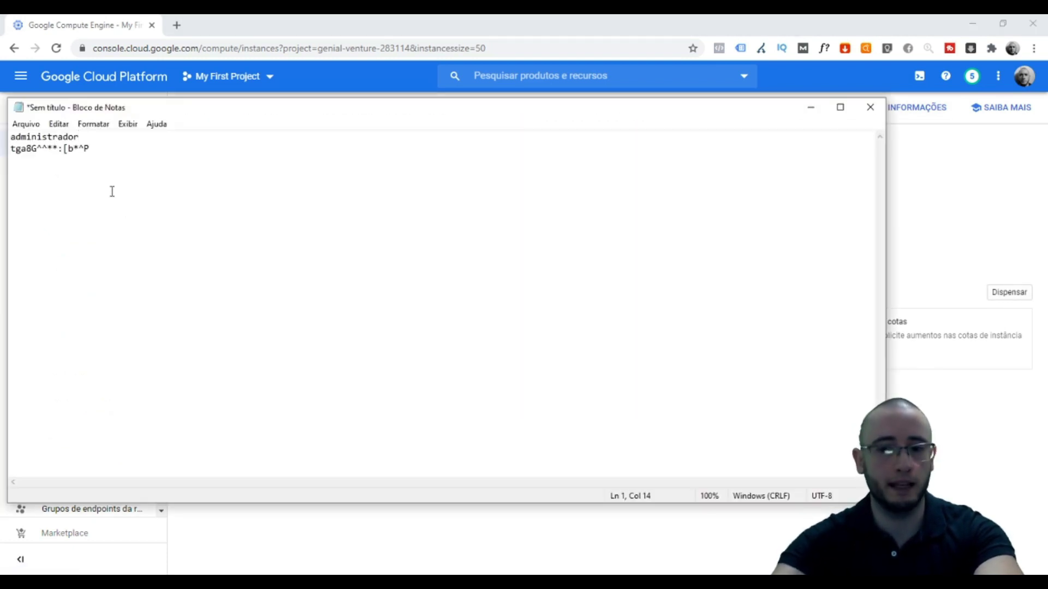
key("Home")
key("Return")
key("Up")
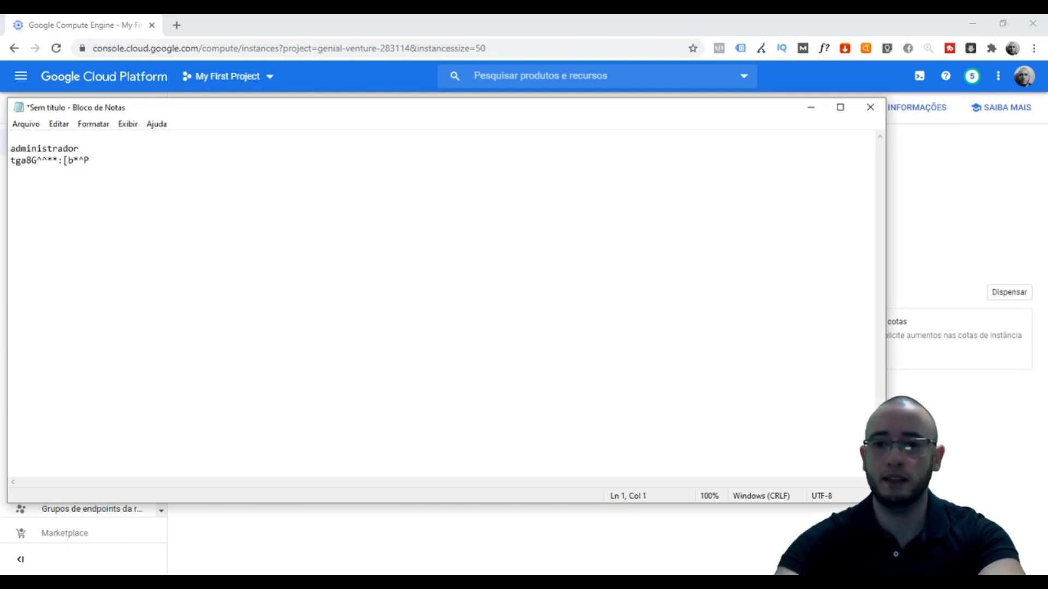
left_click_drag(884, 502, 562, 513)
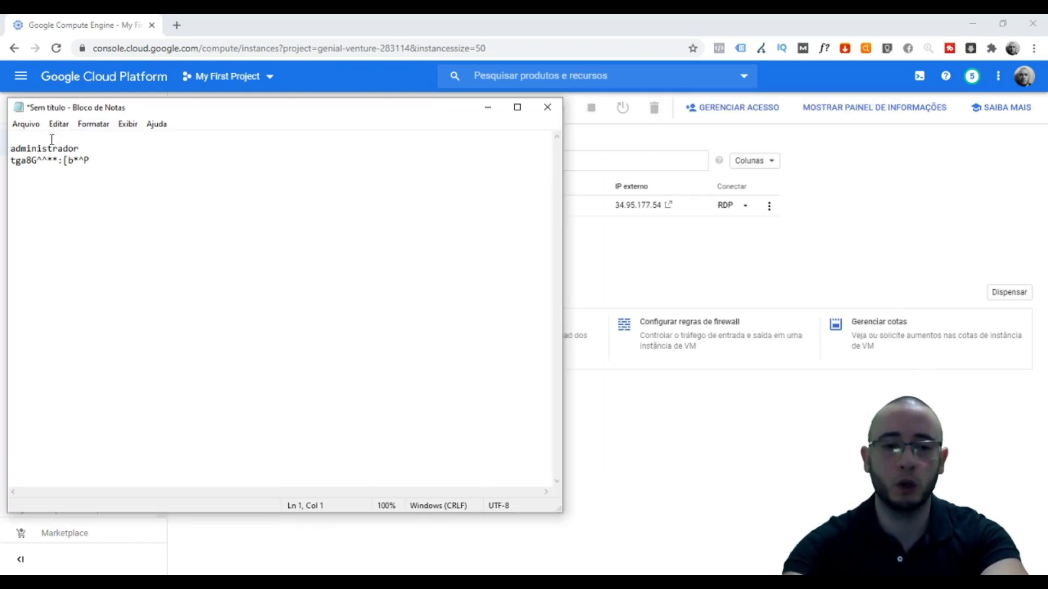
type("34.")
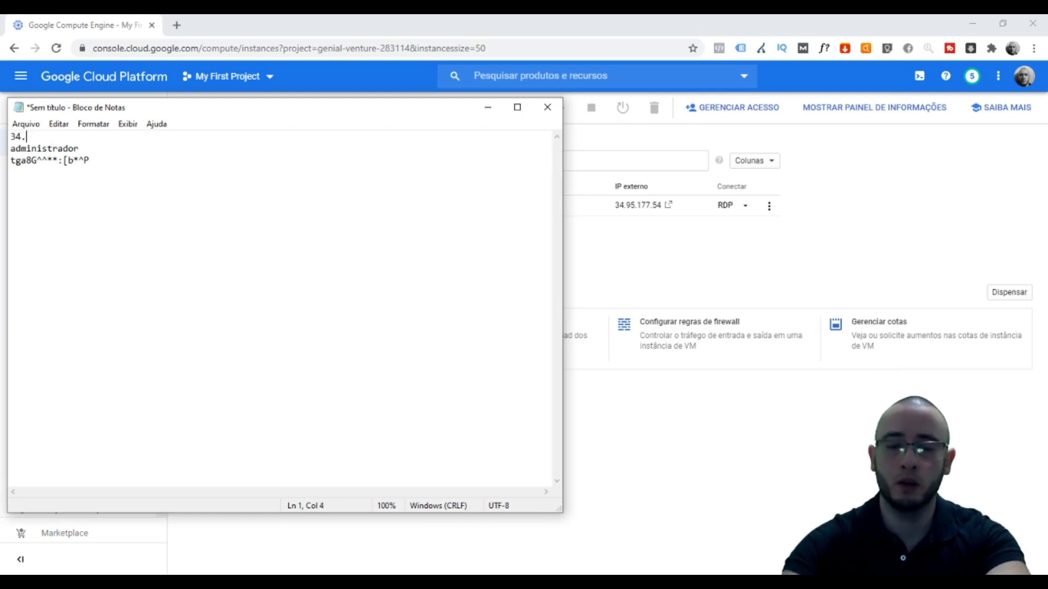
type("95.")
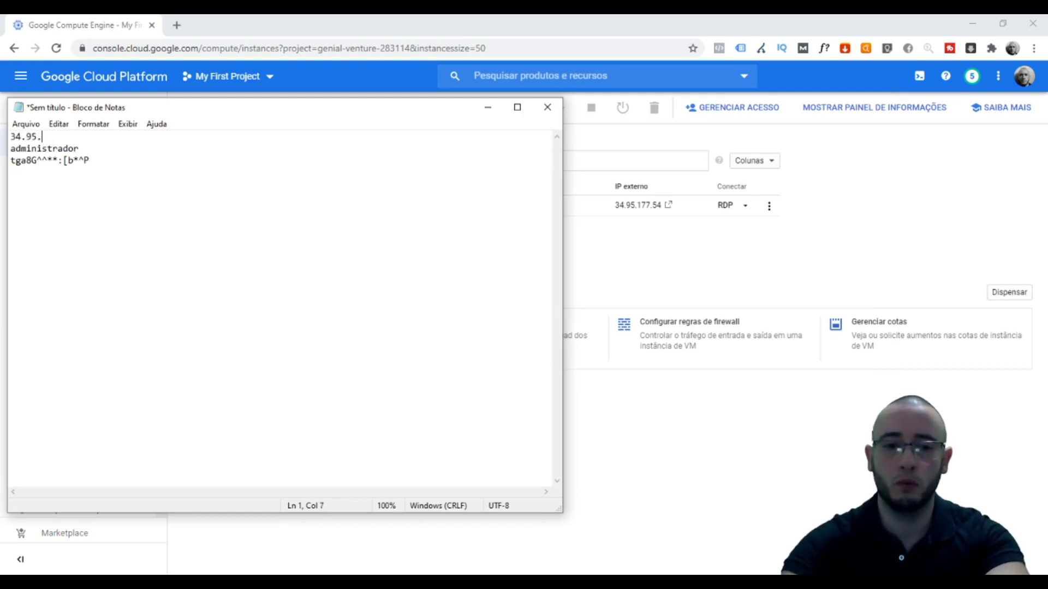
type("177.")
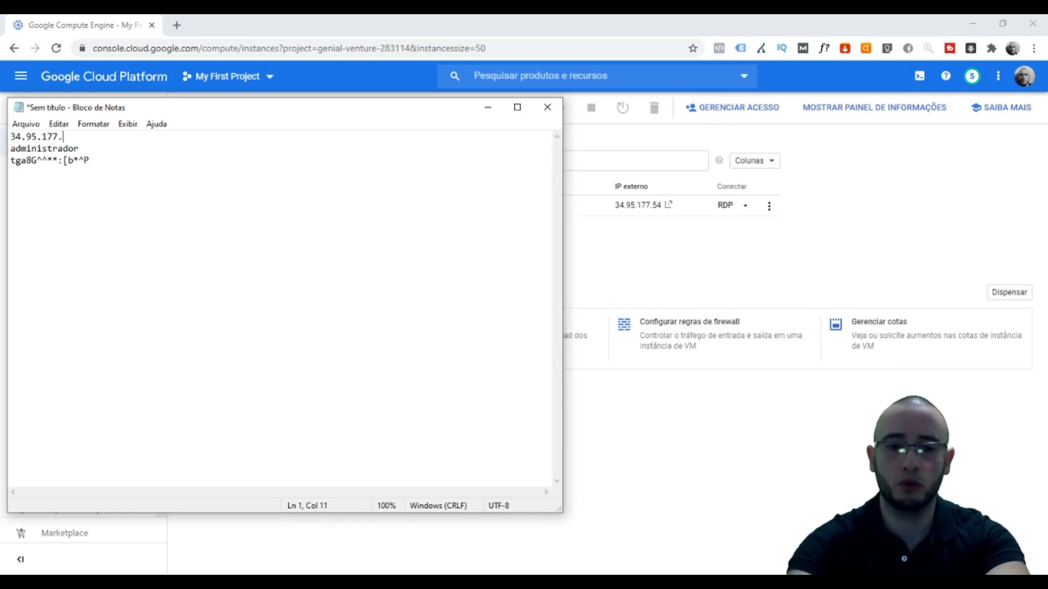
type("54")
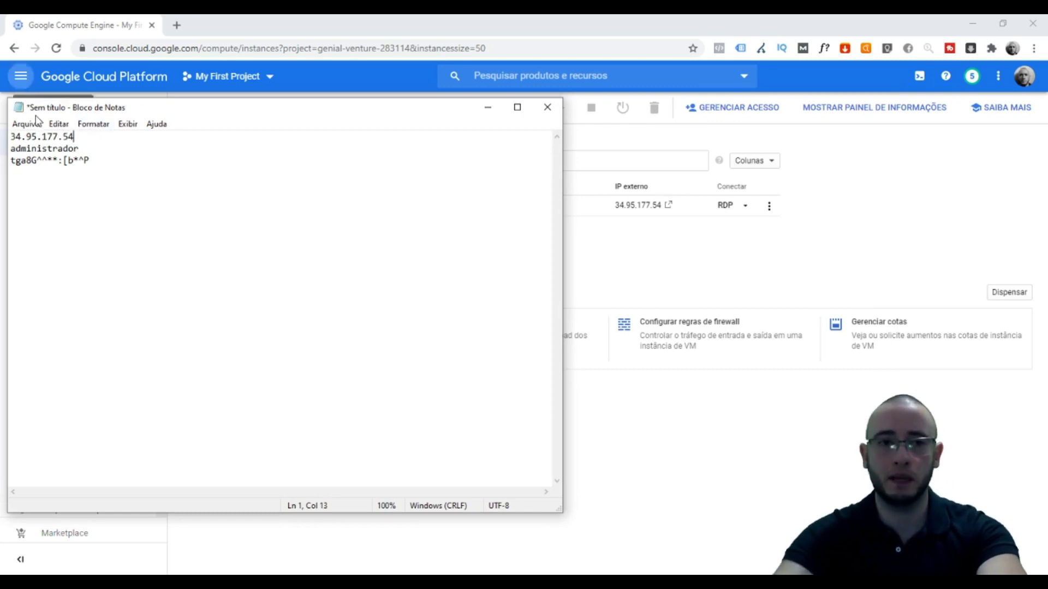
- Copy the IP address 34.95.177.54 from the notes and set it as the computer in Remote Desktop Connection
double_click(40, 137)
key("ctrl+c")
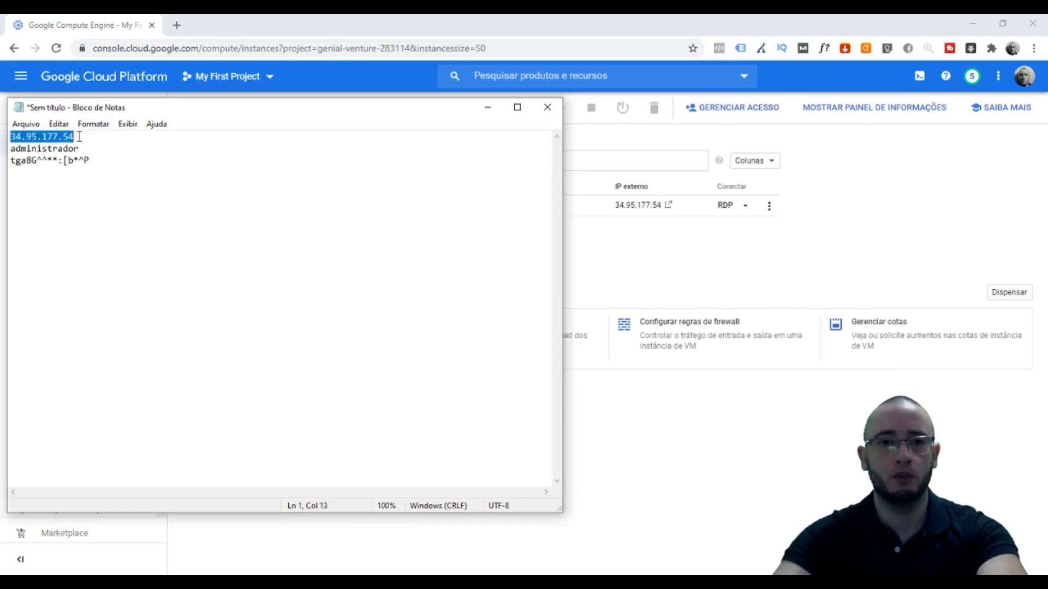
left_click(488, 107)
key("alt+Tab")
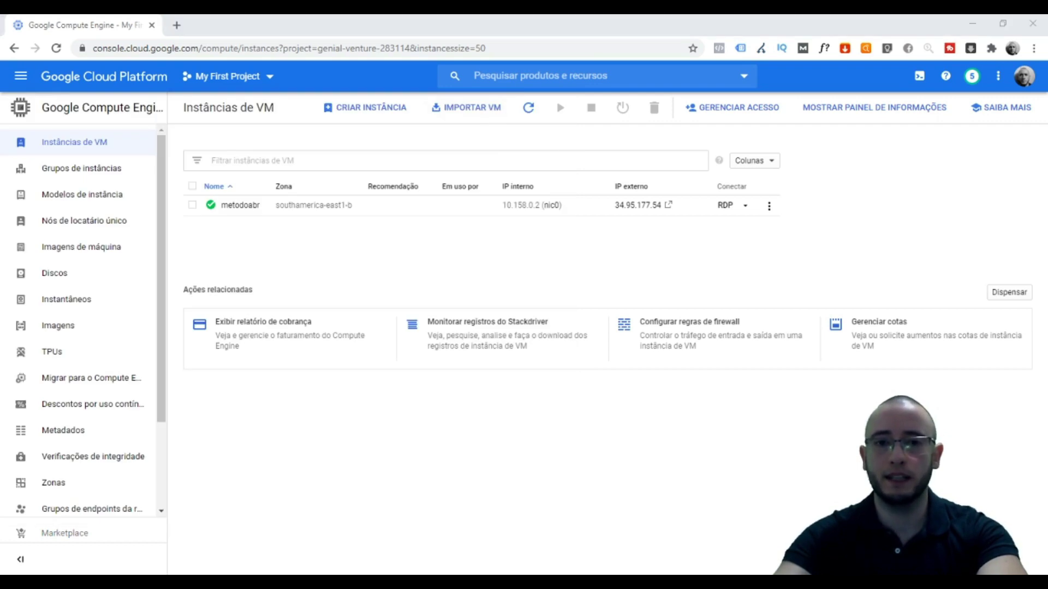
left_click(291, 244)
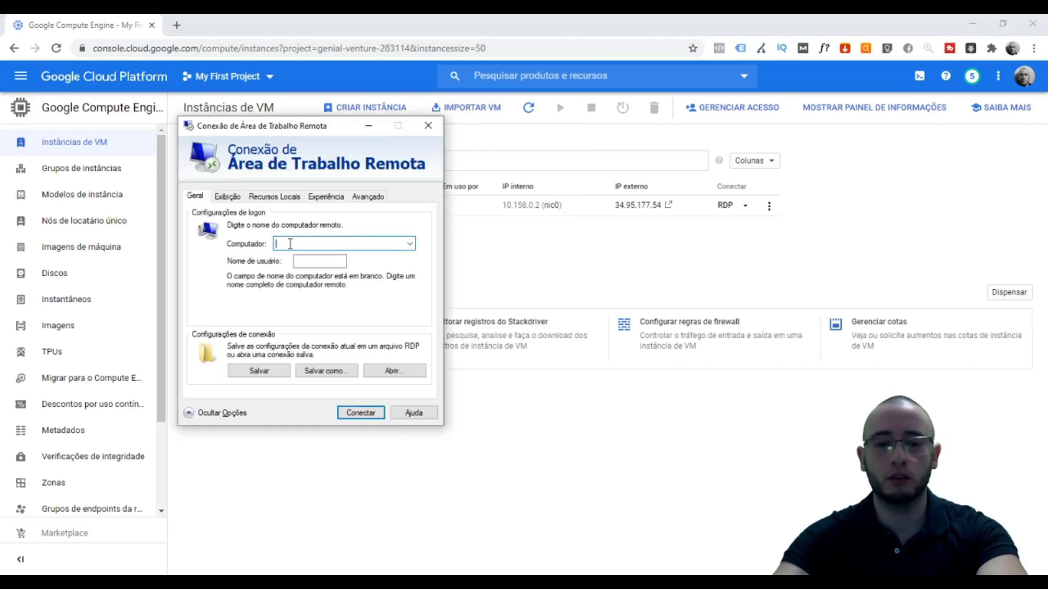
key("ctrl+v")
- Set the user name for the remote desktop connection to administrador
left_click(333, 257)
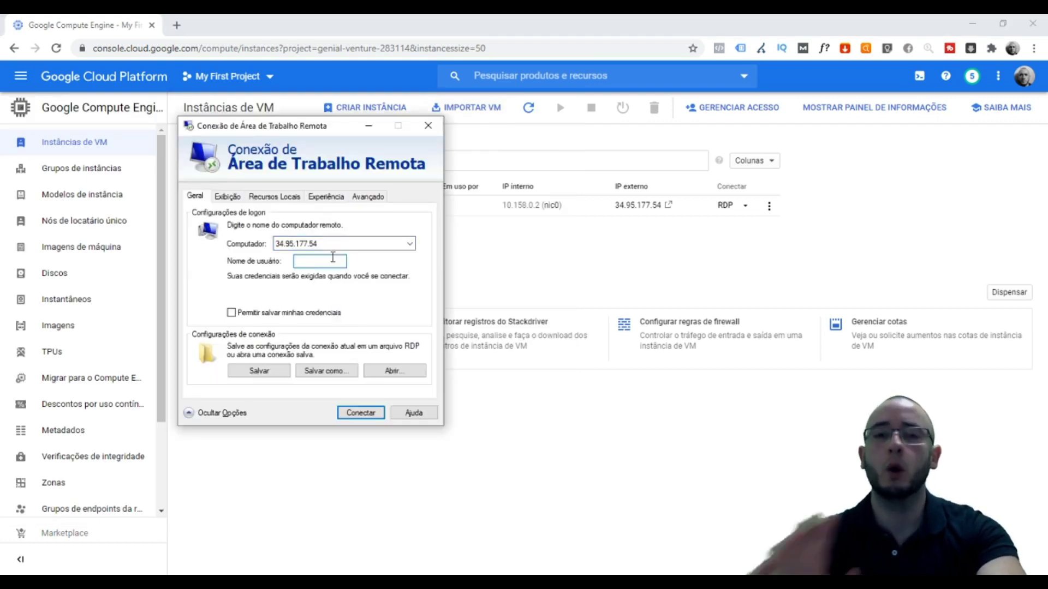
type("a")
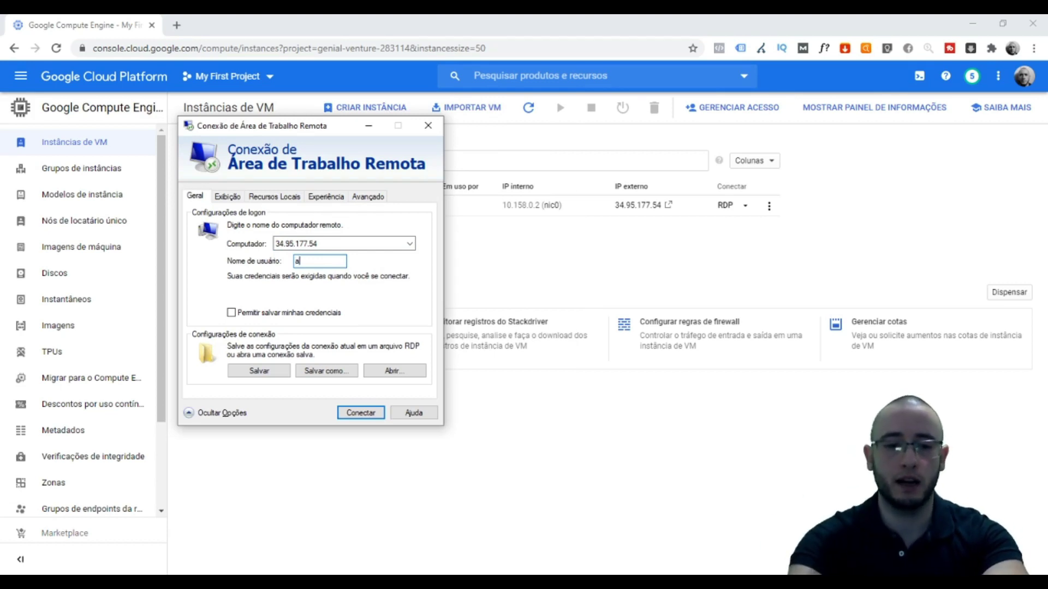
type("dministr")
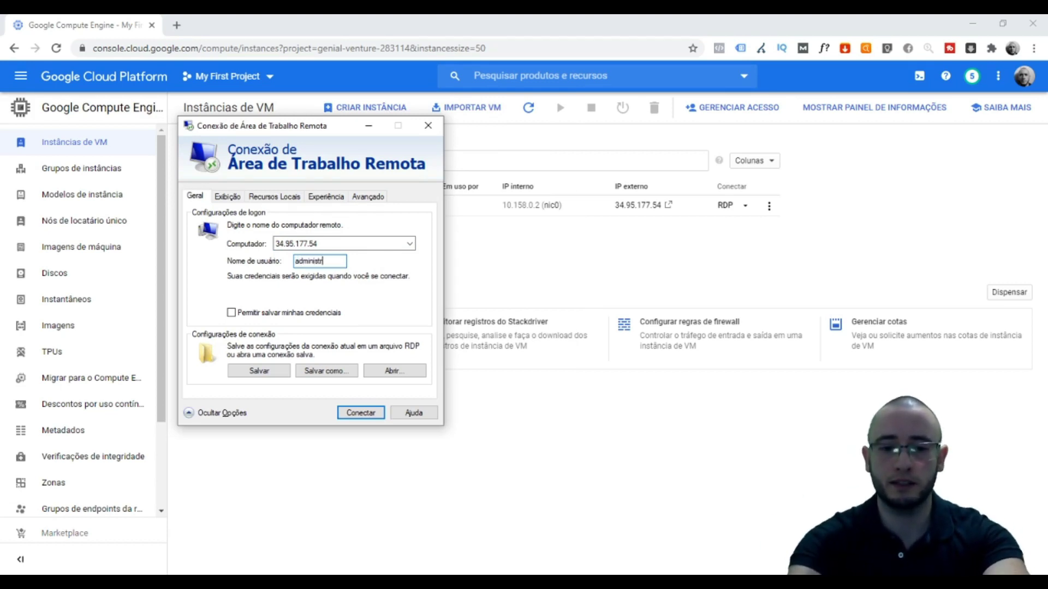
type("ador")
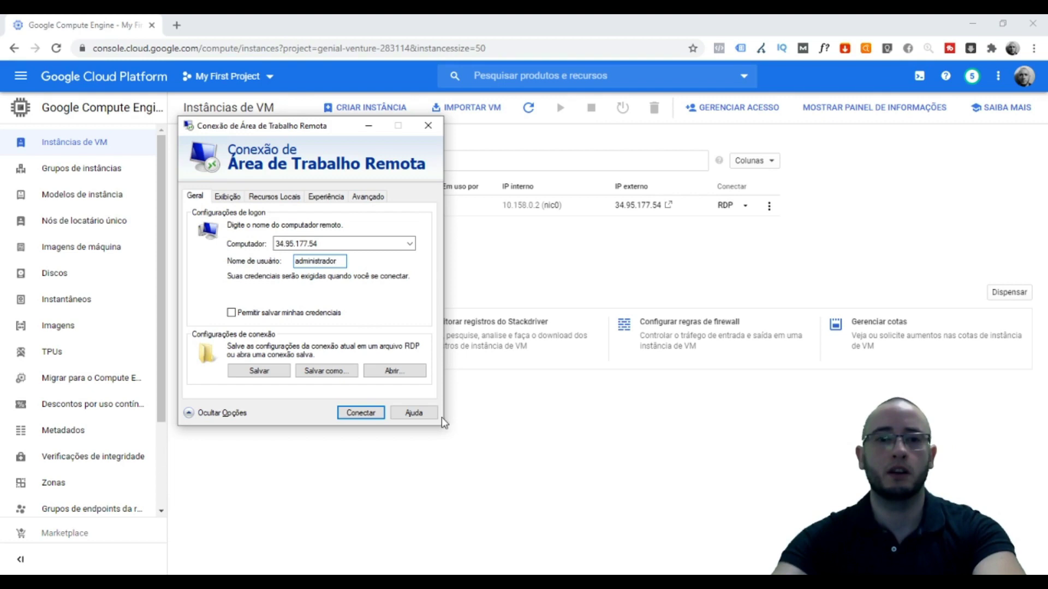
- Start the remote connection and submit the administrador account password copied from the Notepad notes, with the credentials set to be remembered
left_click(377, 417)
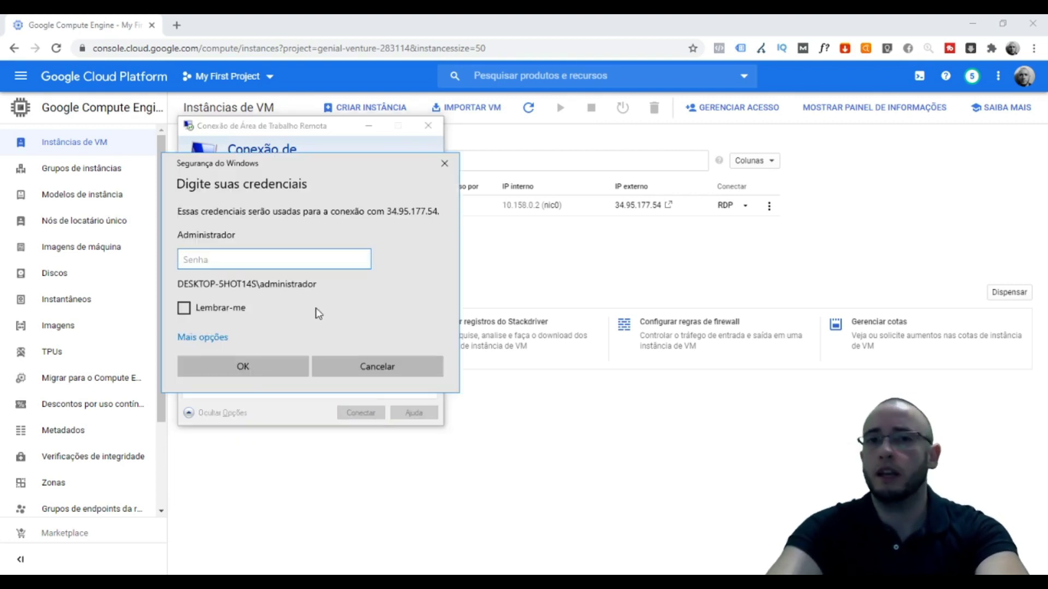
key("alt+Tab")
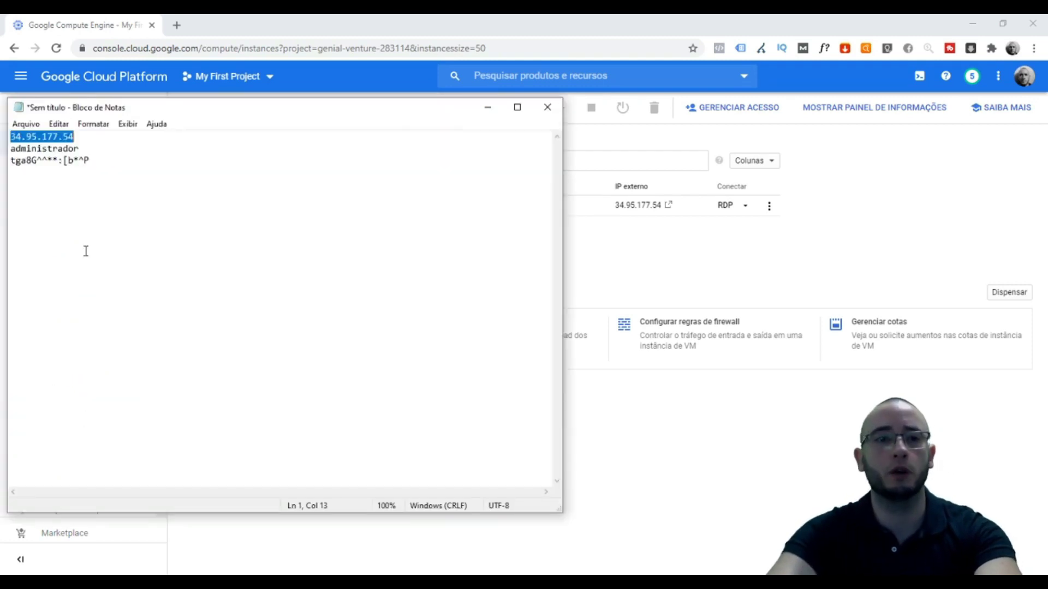
left_click_drag(91, 162, 10, 160)
left_click(488, 106)
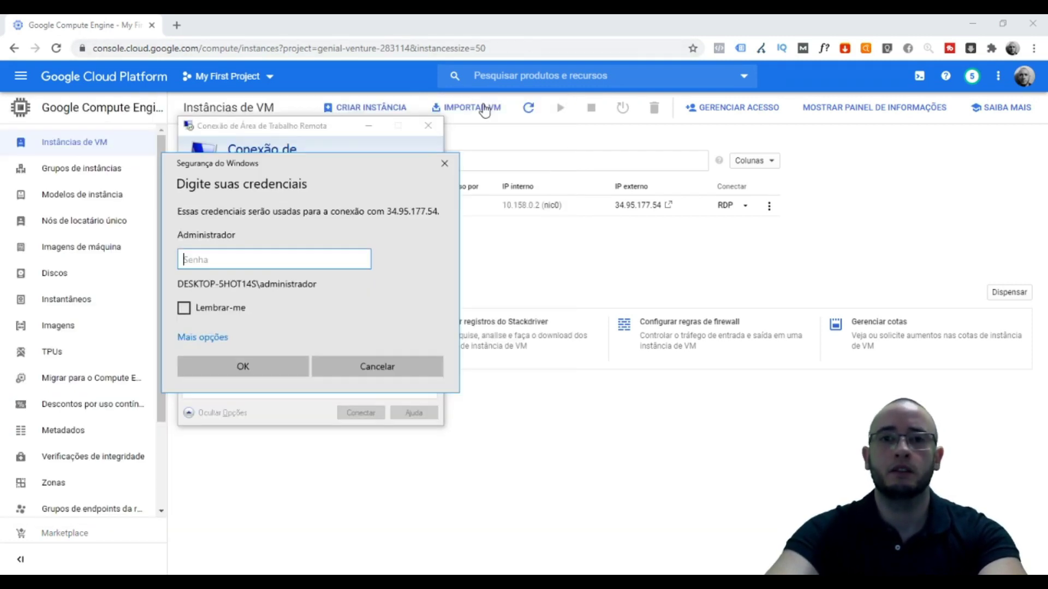
left_click(184, 308)
left_click(212, 258)
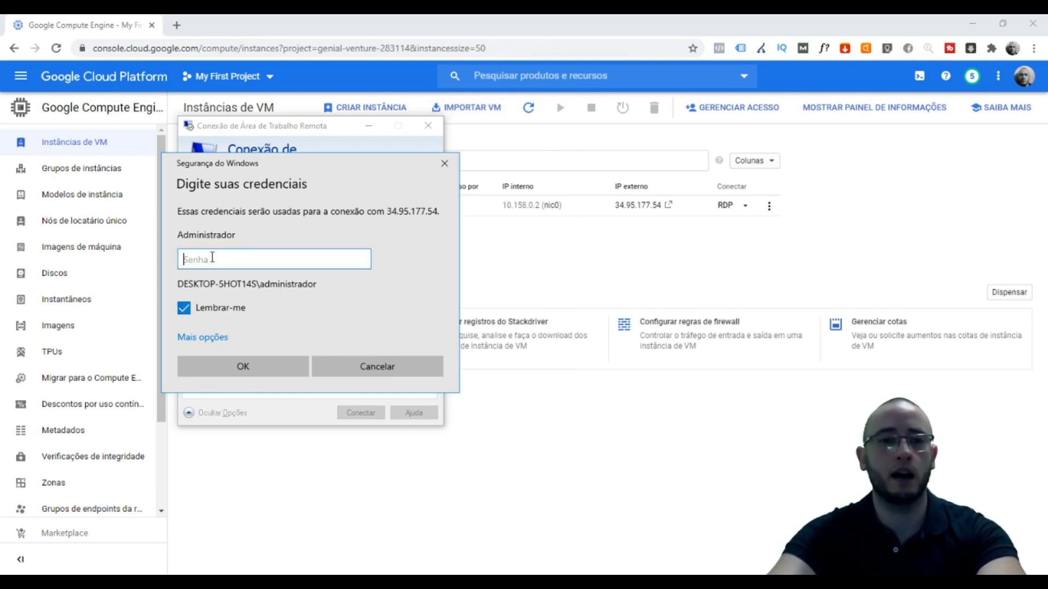
key("ctrl+v")
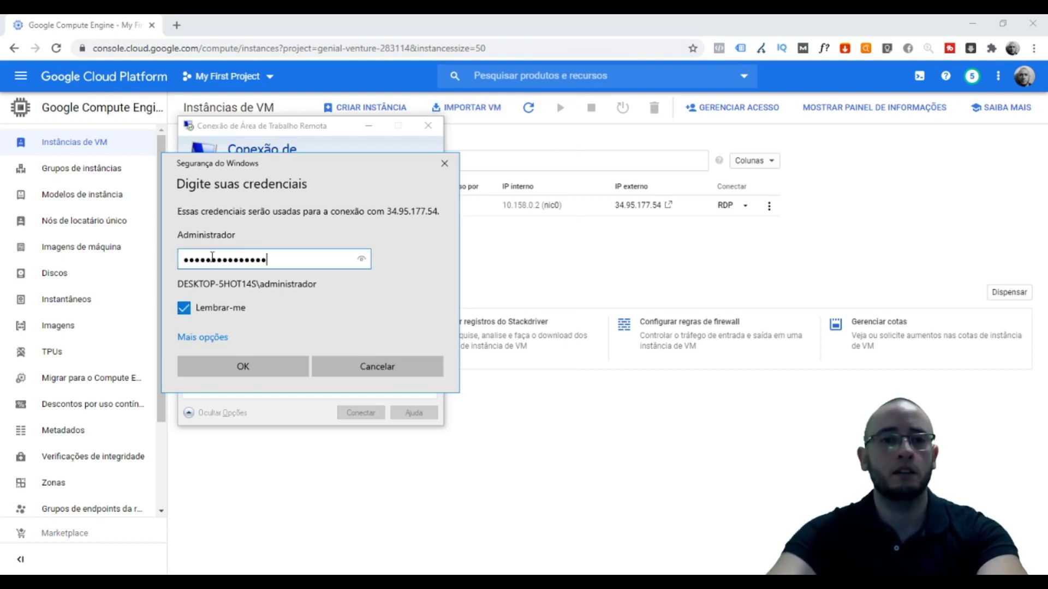
left_click(251, 365)
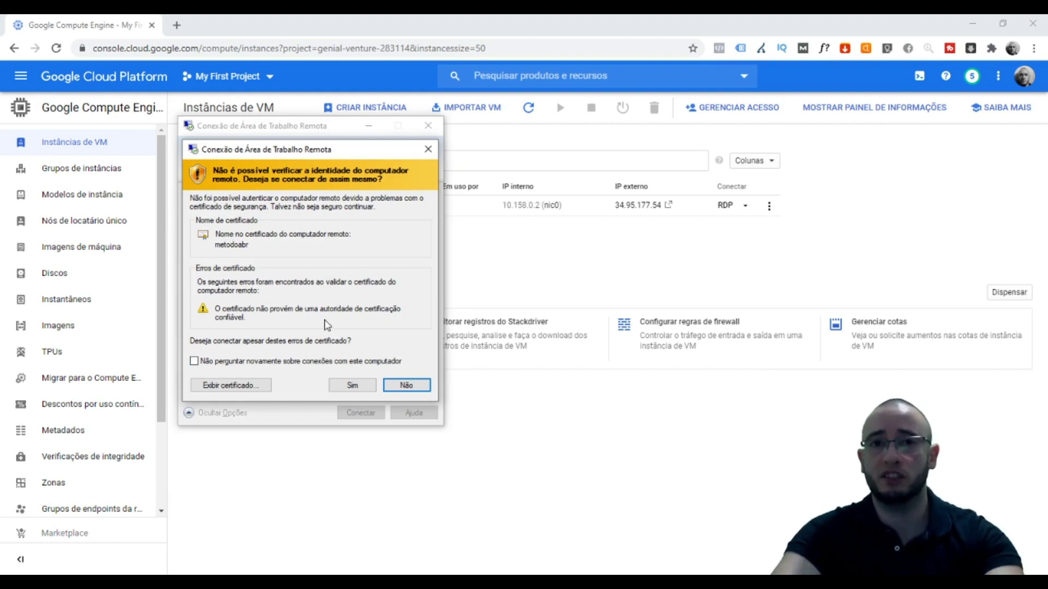
- Accept the metodoabr certificate warning and connect anyway, with further prompts about this computer turned off
left_click(195, 362)
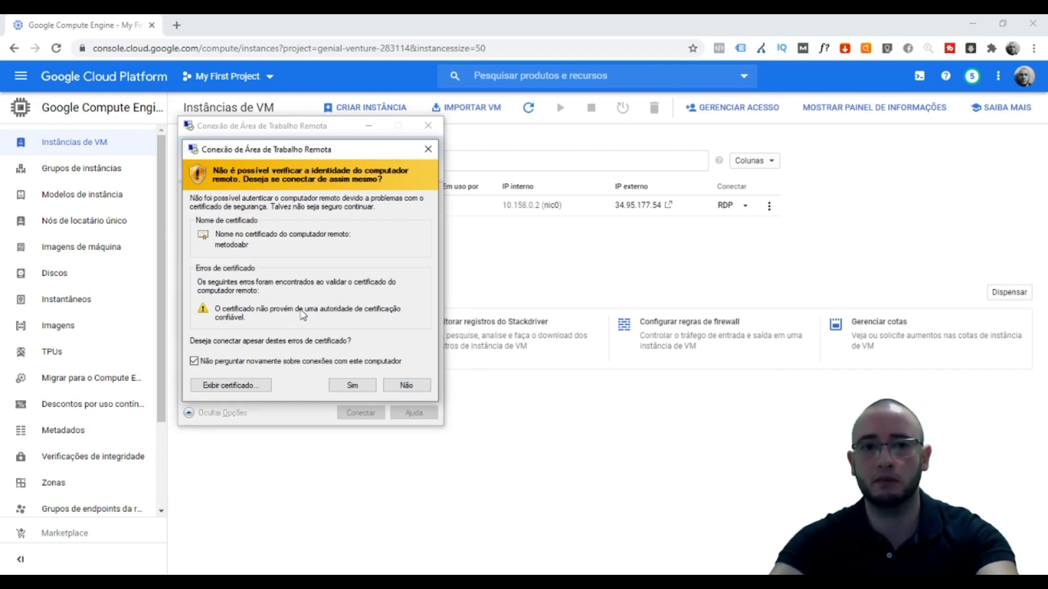
left_click(349, 388)
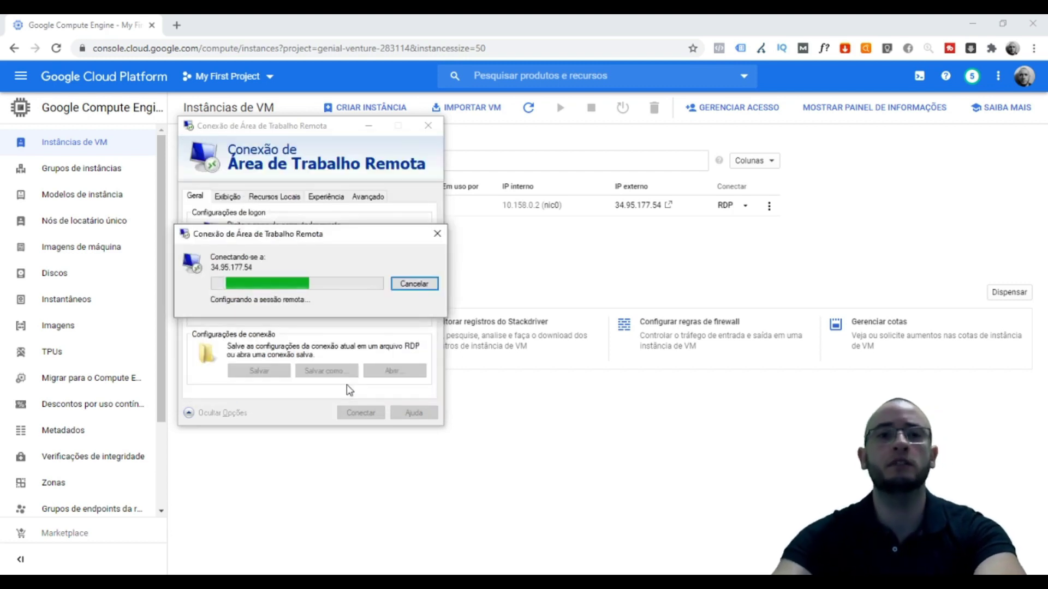